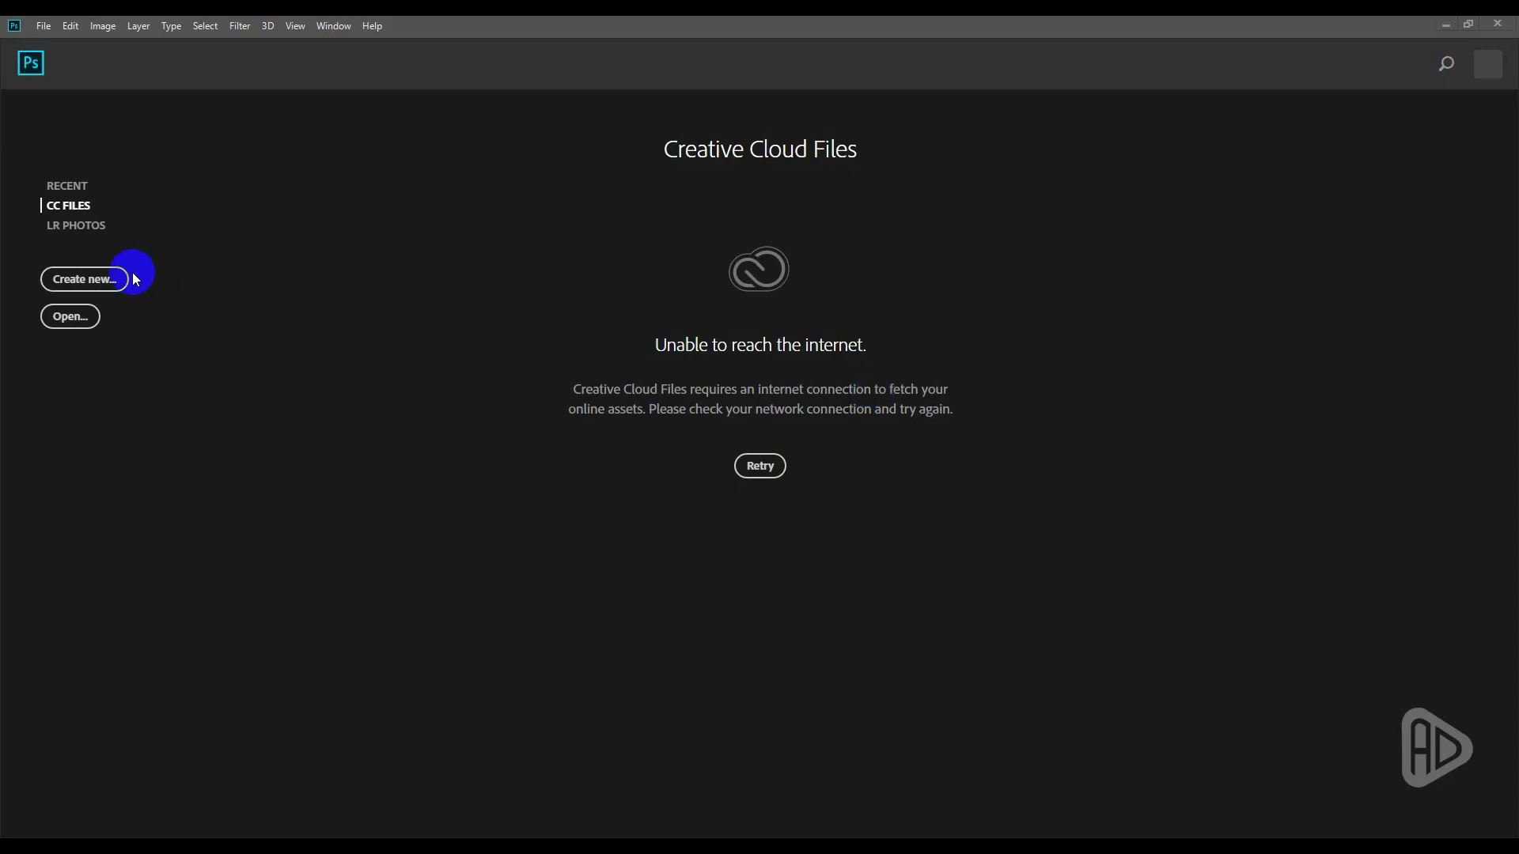
Open the green sofa JPG in Photoshop by dragging it from File Explorer.
{"action": "left_click", "coordinate": [99, 281]}
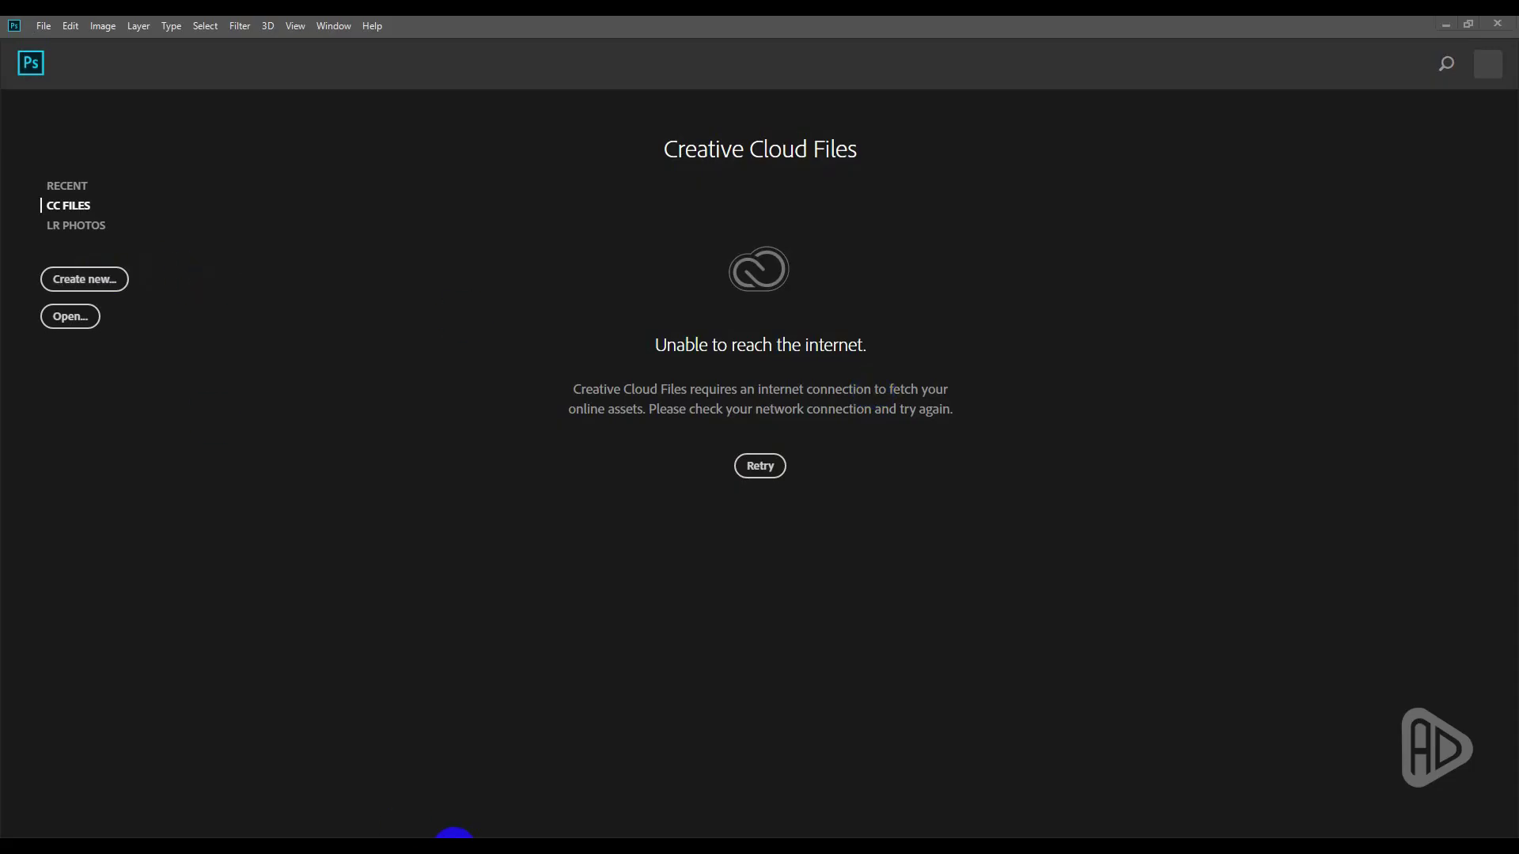
{"action": "left_click", "coordinate": [454, 835]}
{"action": "mouse_move", "coordinate": [712, 443]}
{"action": "left_mouse_down"}
{"action": "mouse_move", "coordinate": [327, 285]}
{"action": "mouse_move", "coordinate": [390, 187]}
{"action": "left_mouse_up"}
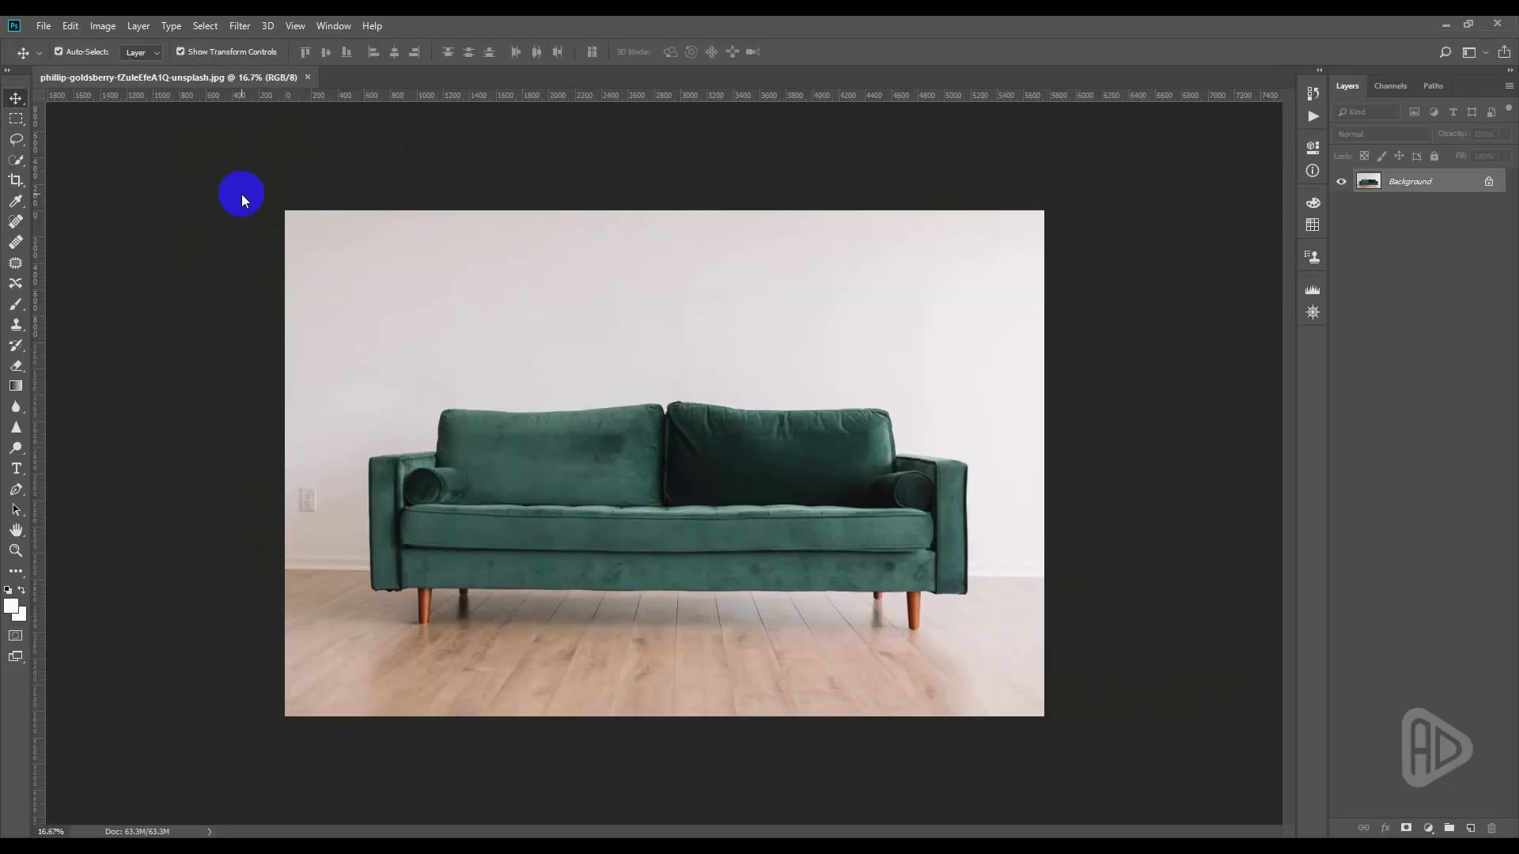
Draw a white circle, Ellipse 1, on the wall above the sofa with the Ellipse Tool.
{"action": "left_click", "coordinate": [18, 570]}
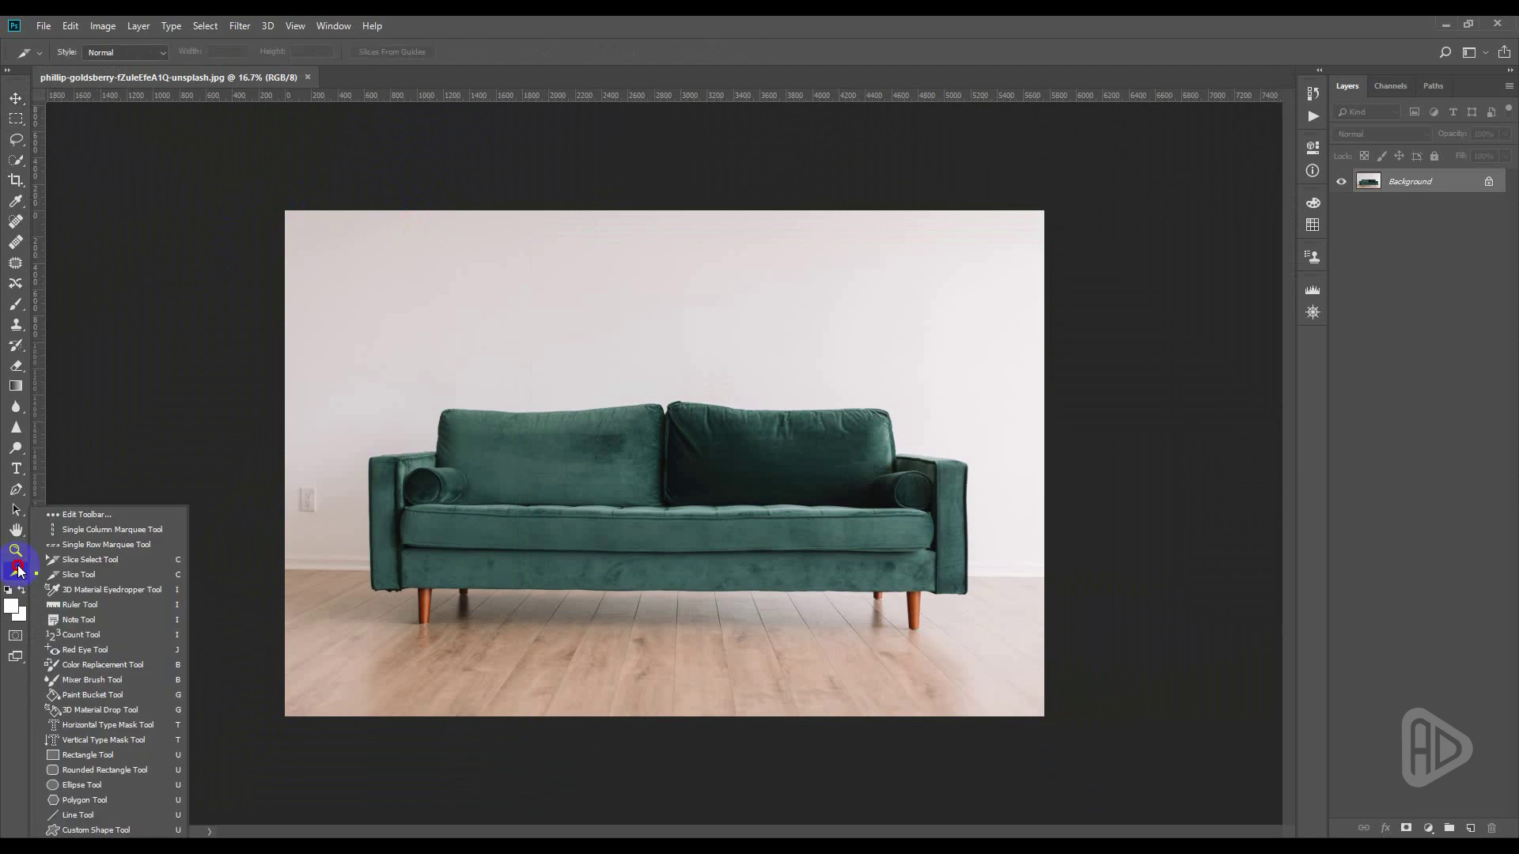
{"action": "left_click", "coordinate": [82, 785]}
{"action": "left_click_drag", "start_coordinate": [574, 255], "coordinate": [723, 354]}
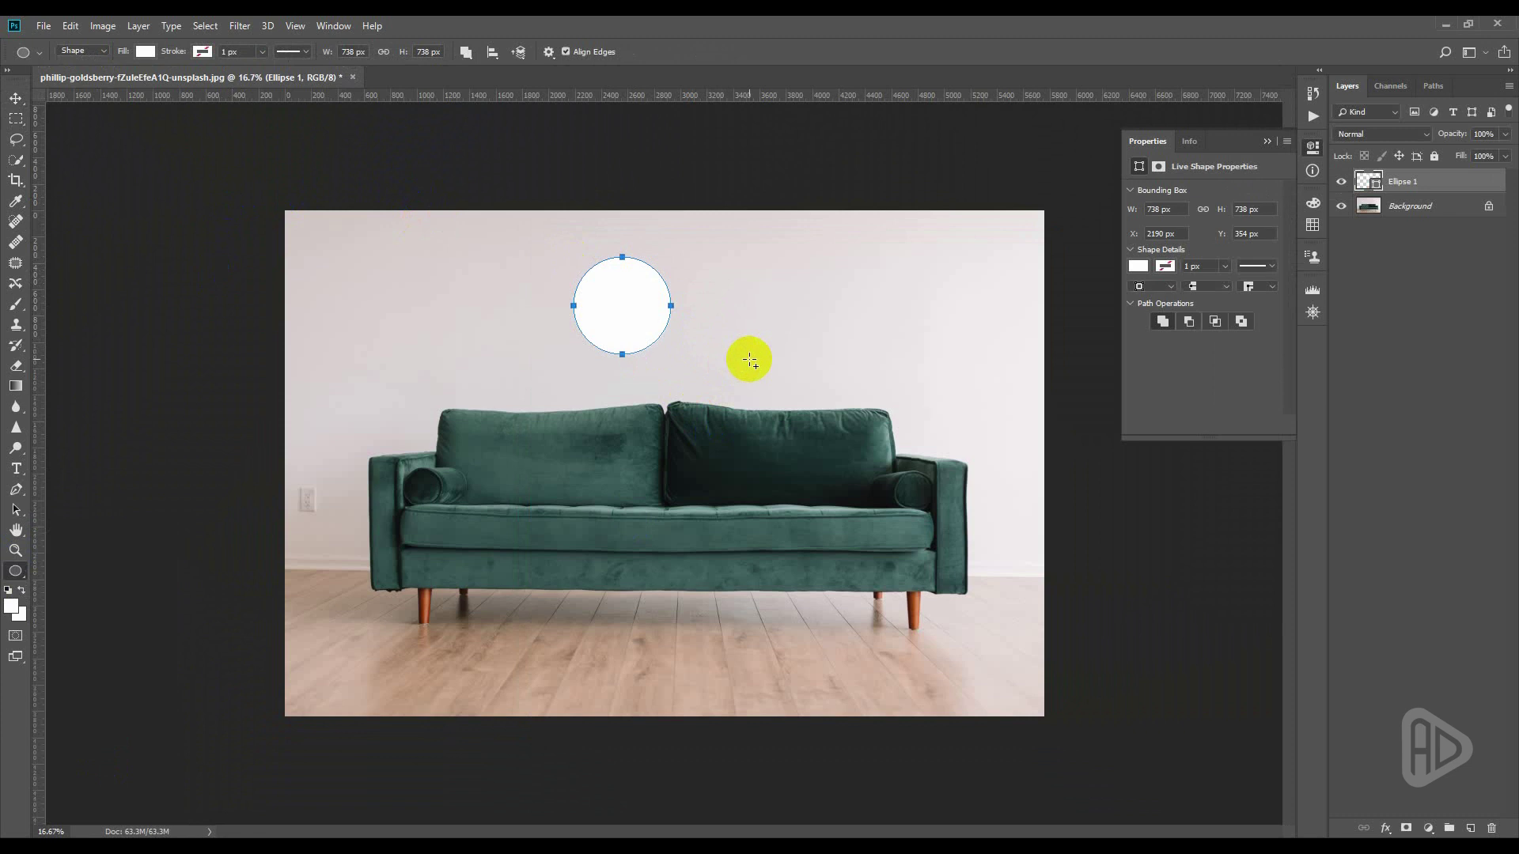
{"action": "left_click", "coordinate": [1360, 180]}
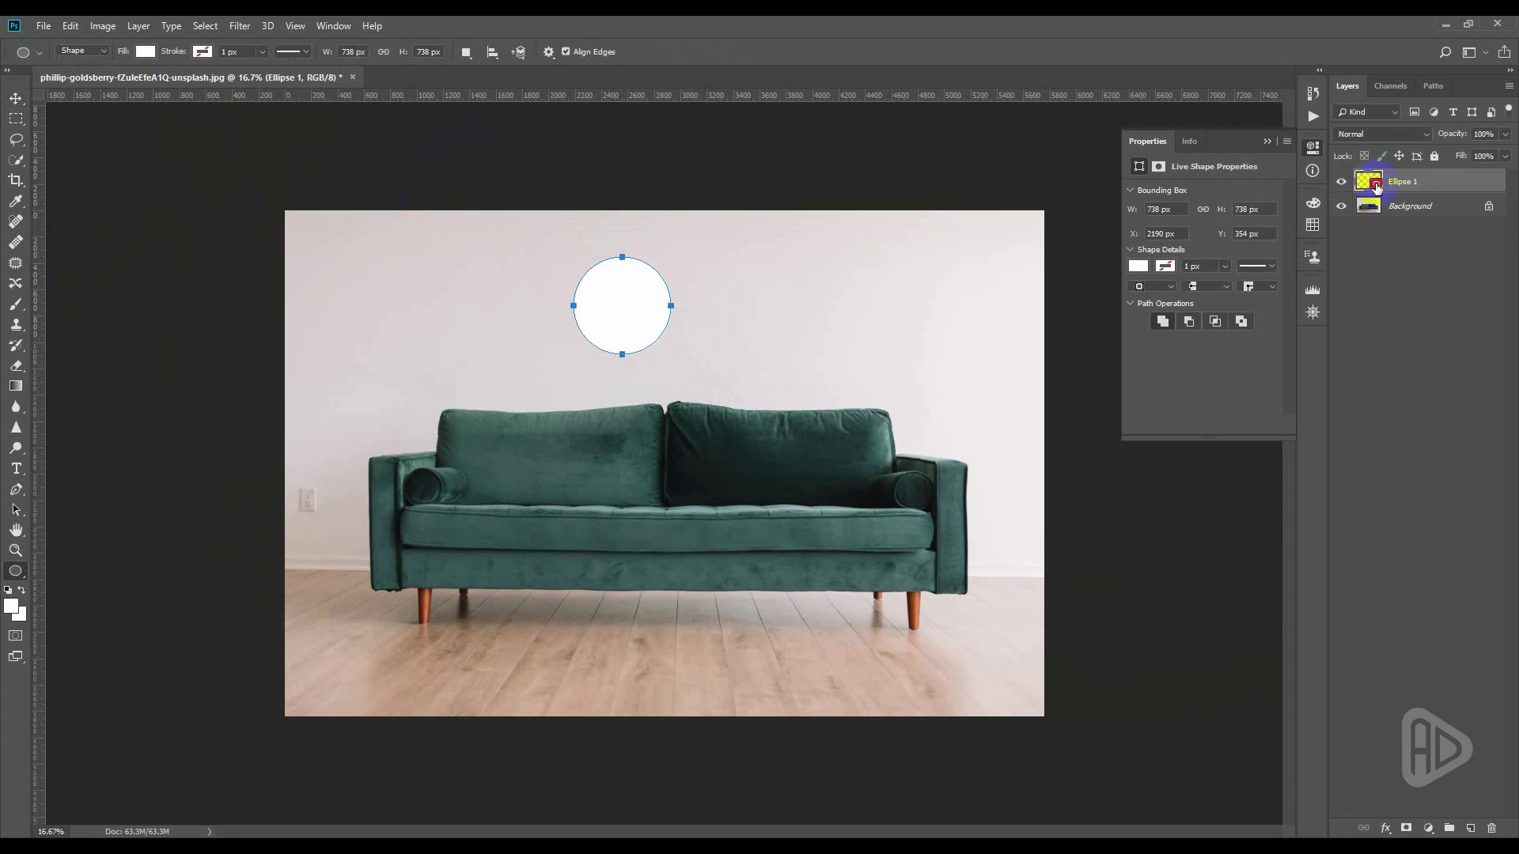
{"action": "double_click", "coordinate": [1376, 184]}
Try several fill colours for the circle in the Color Picker, ending on purple b503ff.
{"action": "left_click", "coordinate": [1083, 411]}
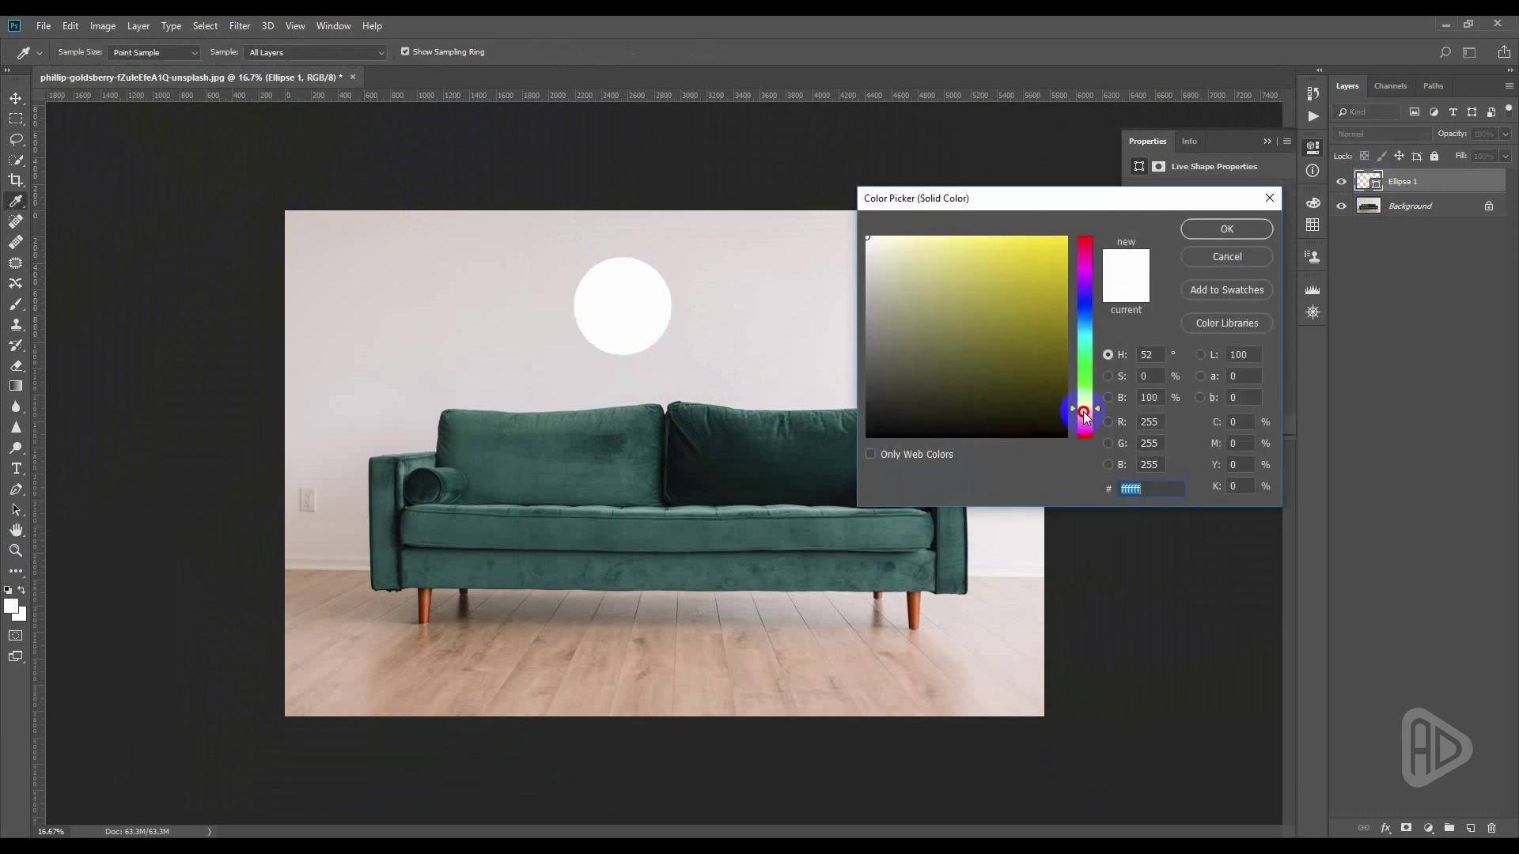
{"action": "left_click_drag", "start_coordinate": [1084, 413], "coordinate": [1086, 412]}
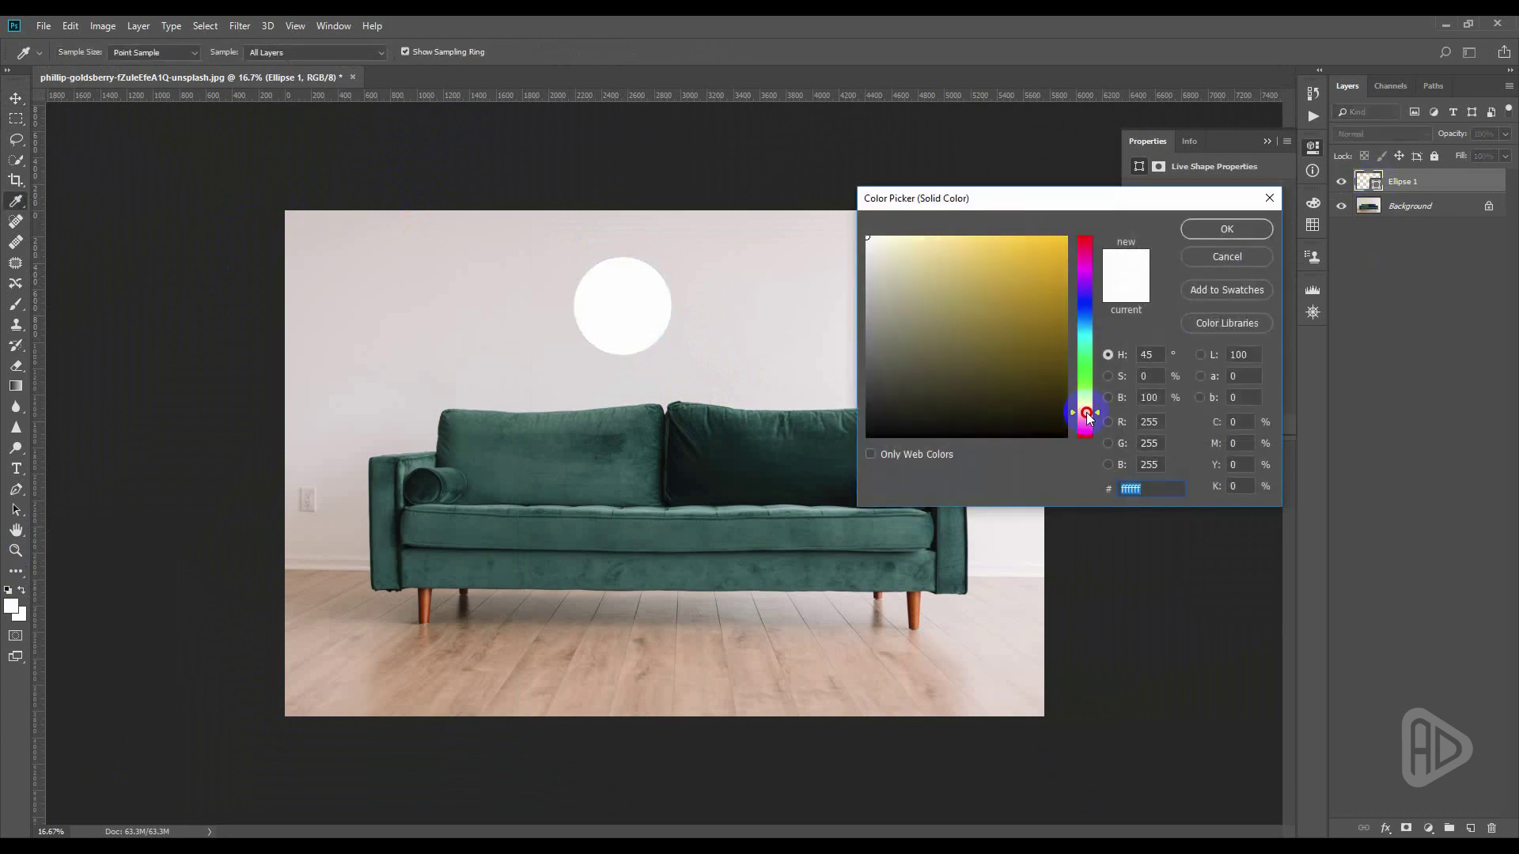
{"action": "left_click", "coordinate": [1066, 238]}
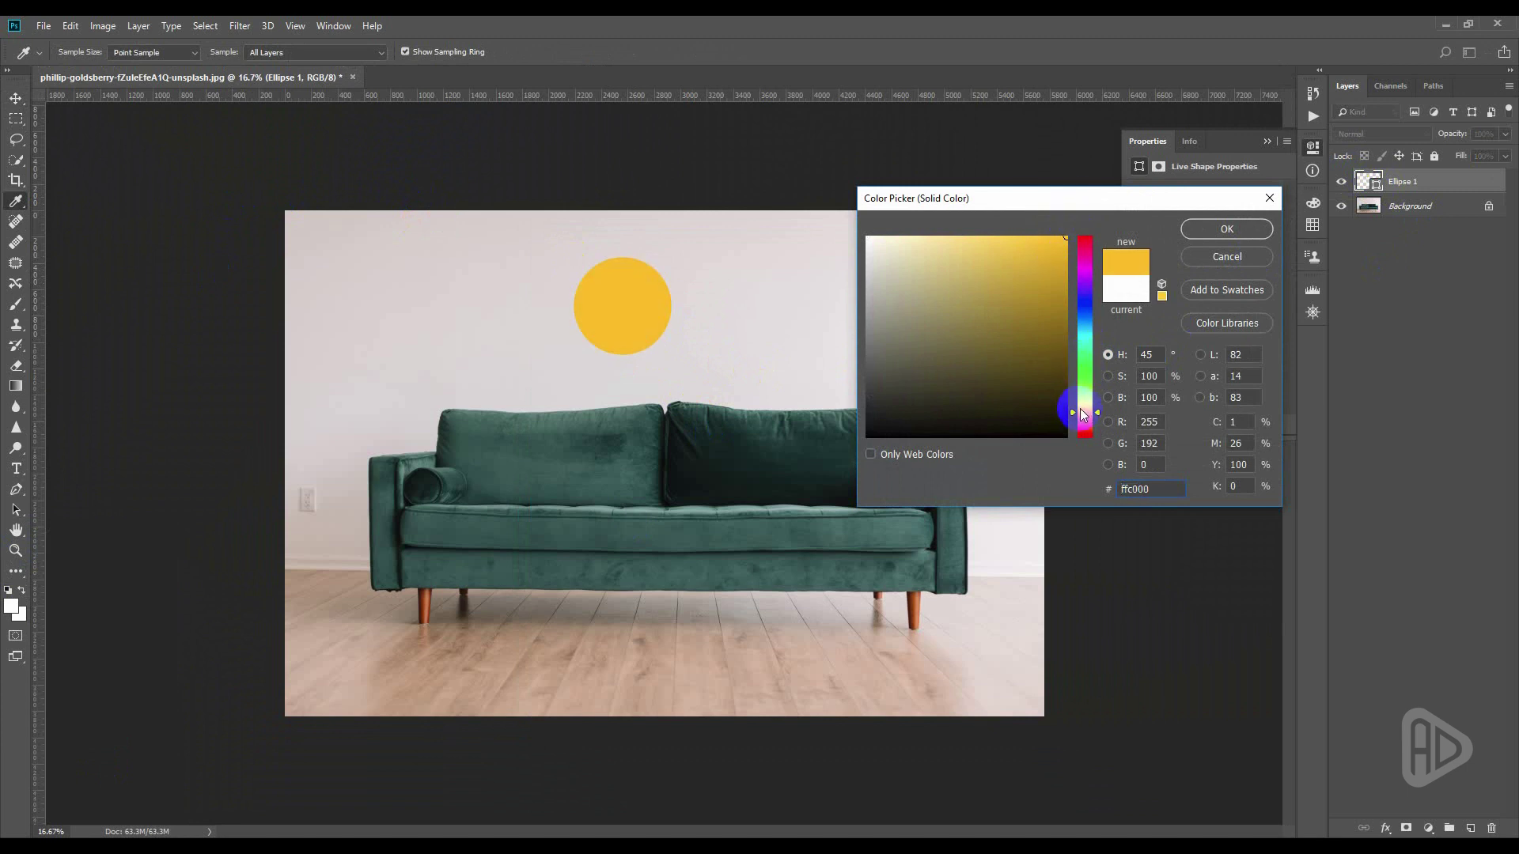
{"action": "left_click_drag", "start_coordinate": [1075, 405], "coordinate": [1075, 410]}
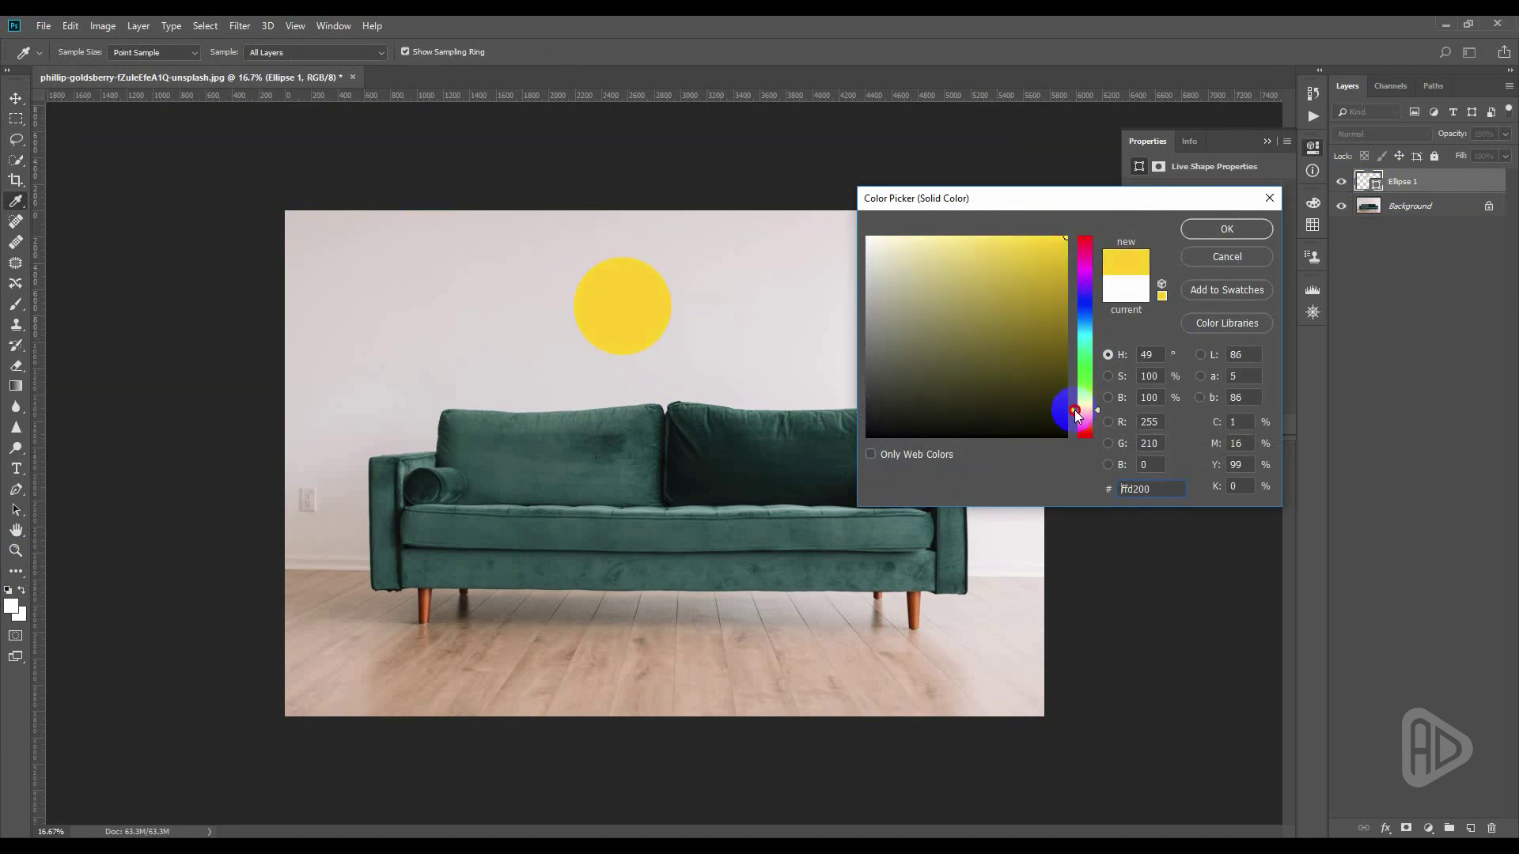
{"action": "mouse_move", "coordinate": [1054, 237]}
{"action": "left_mouse_down"}
{"action": "mouse_move", "coordinate": [1077, 246]}
{"action": "mouse_move", "coordinate": [1070, 207]}
{"action": "left_mouse_up"}
{"action": "left_click", "coordinate": [1097, 414]}
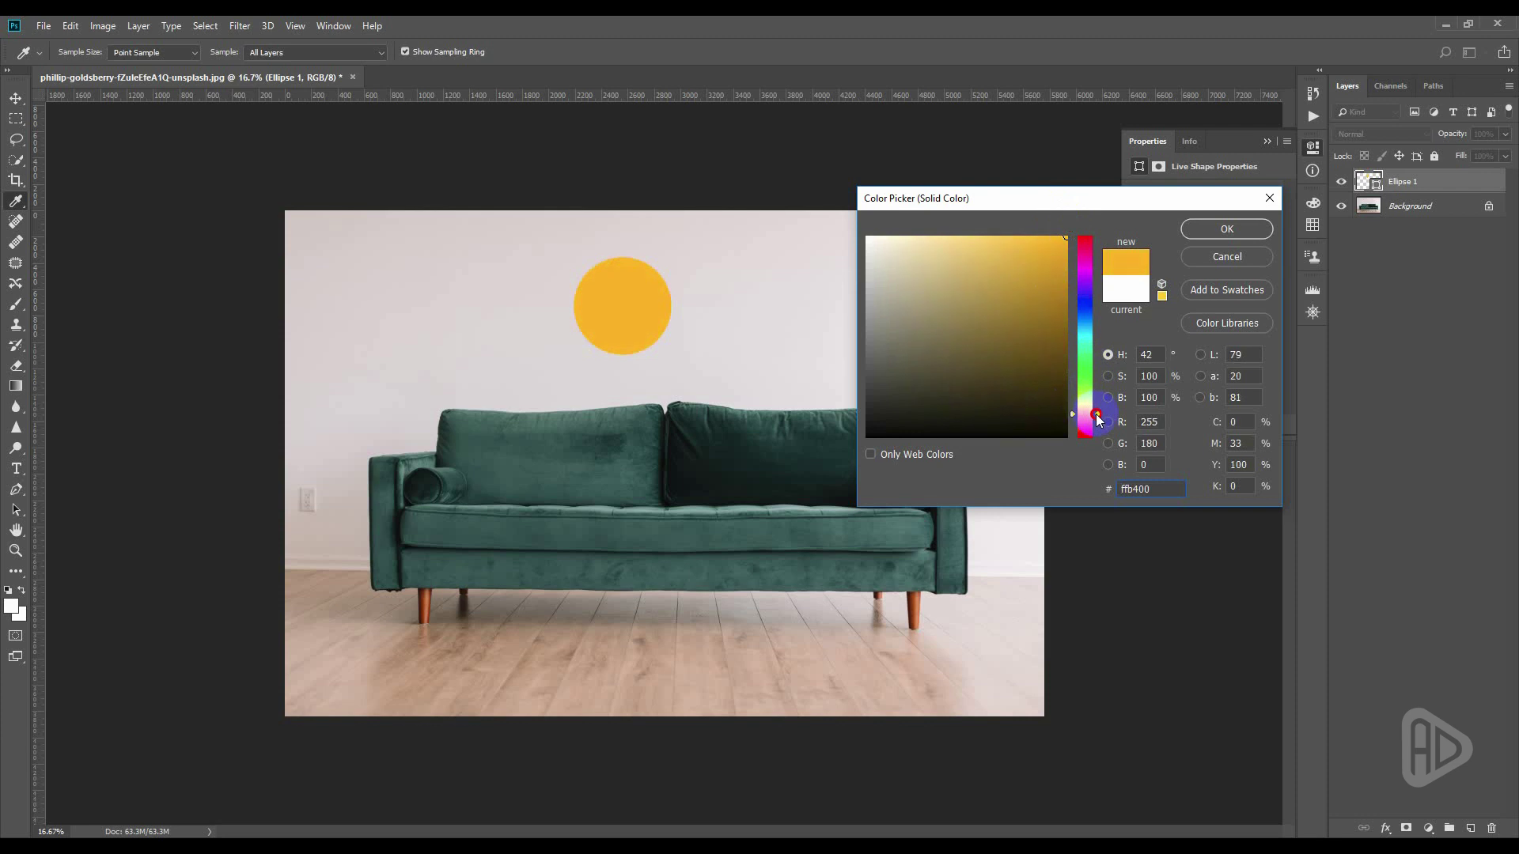
{"action": "mouse_move", "coordinate": [1098, 419]}
{"action": "left_mouse_down"}
{"action": "mouse_move", "coordinate": [1095, 269]}
{"action": "mouse_move", "coordinate": [1093, 293]}
{"action": "mouse_move", "coordinate": [1035, 214]}
{"action": "mouse_move", "coordinate": [1065, 220]}
{"action": "left_mouse_up"}
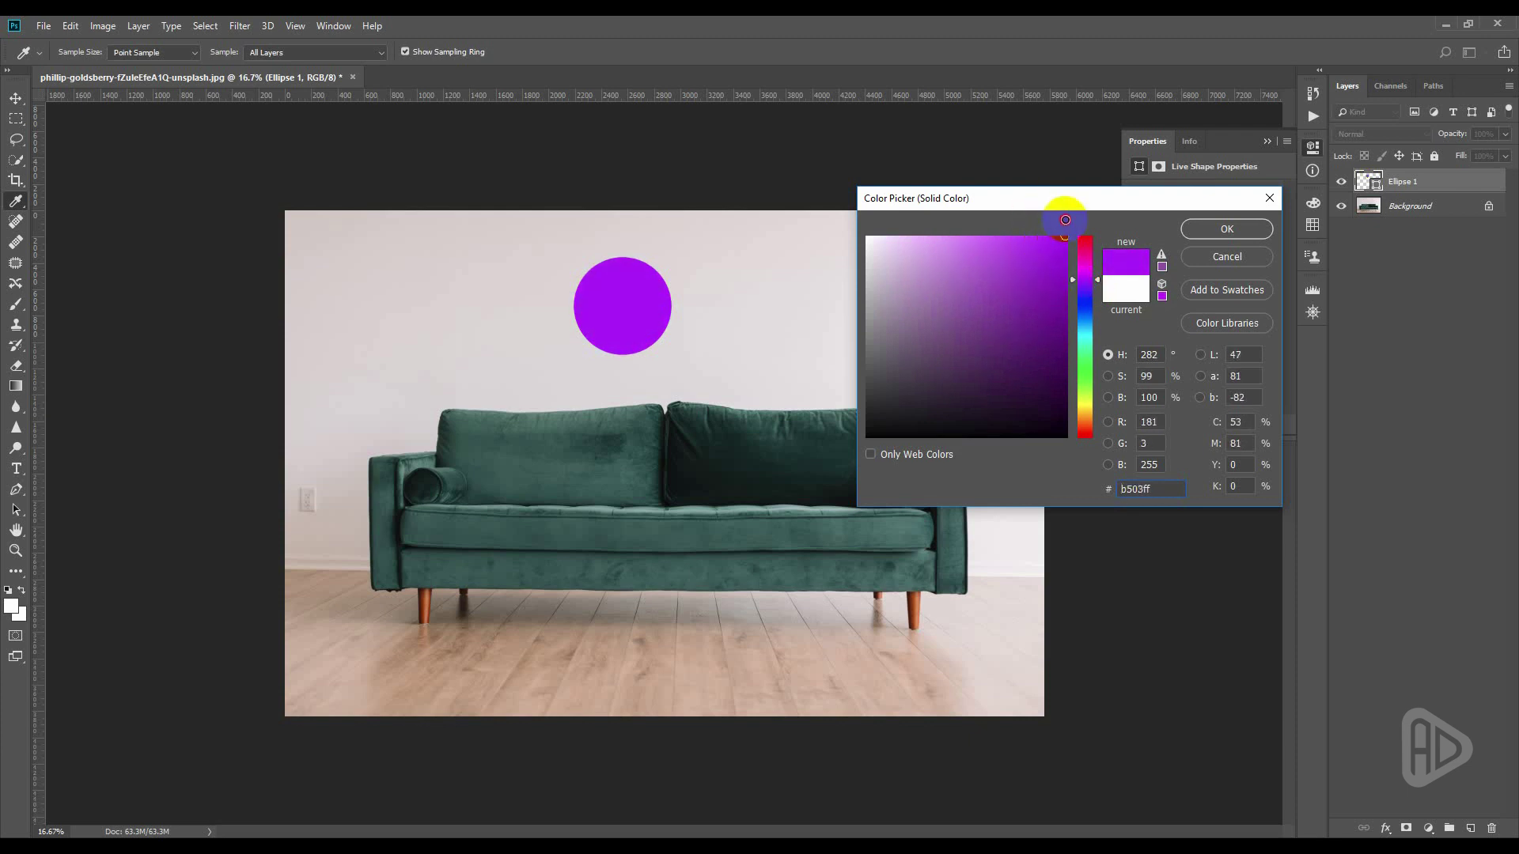
Confirm the b503ff circle fill and convert the locked Background into editable Layer 0.
{"action": "left_click", "coordinate": [1208, 231]}
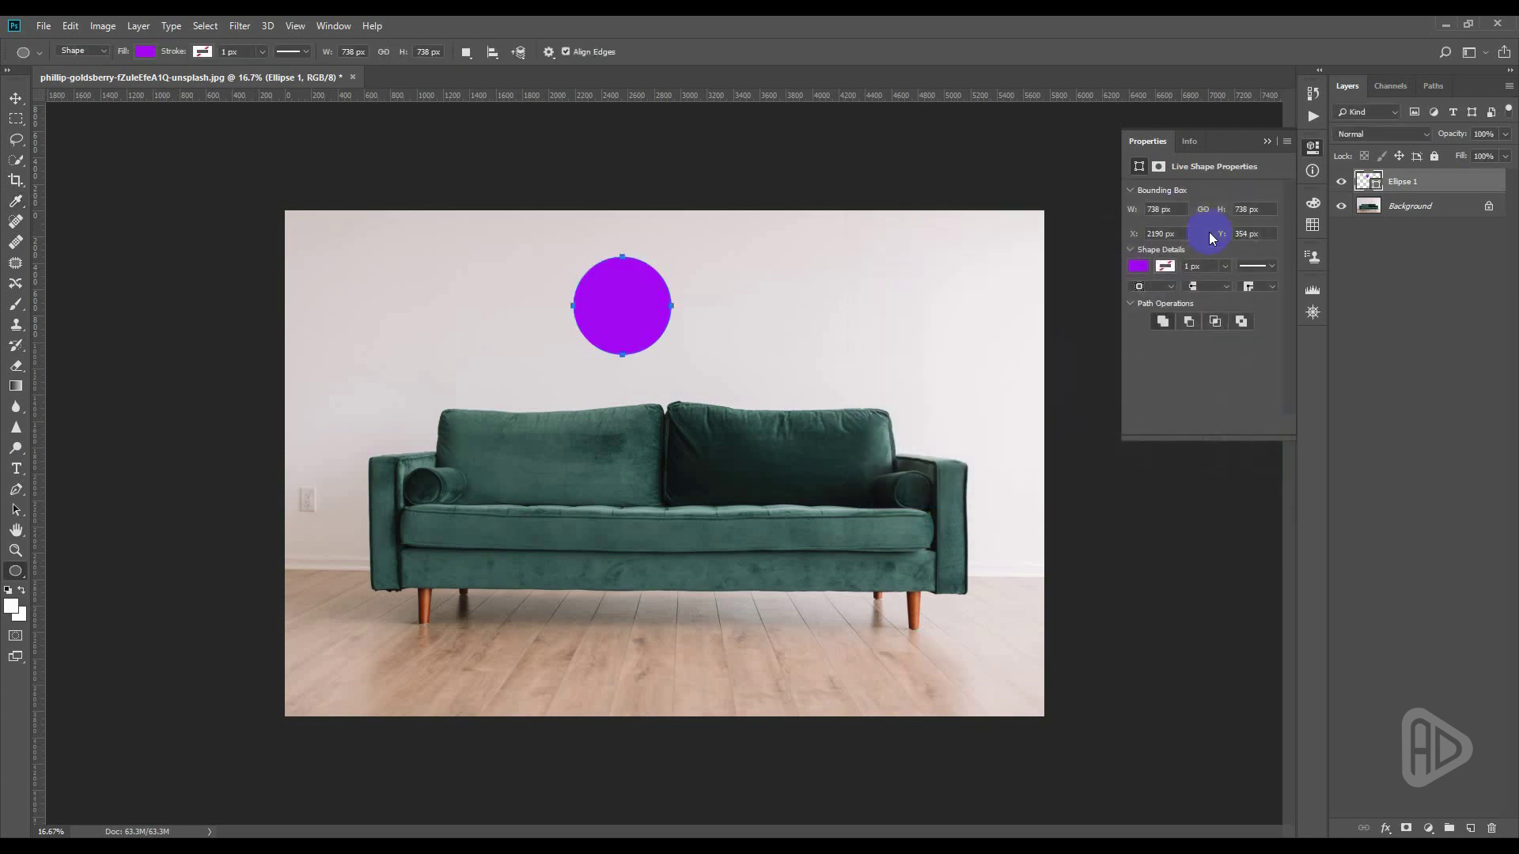
{"action": "double_click", "coordinate": [1400, 212]}
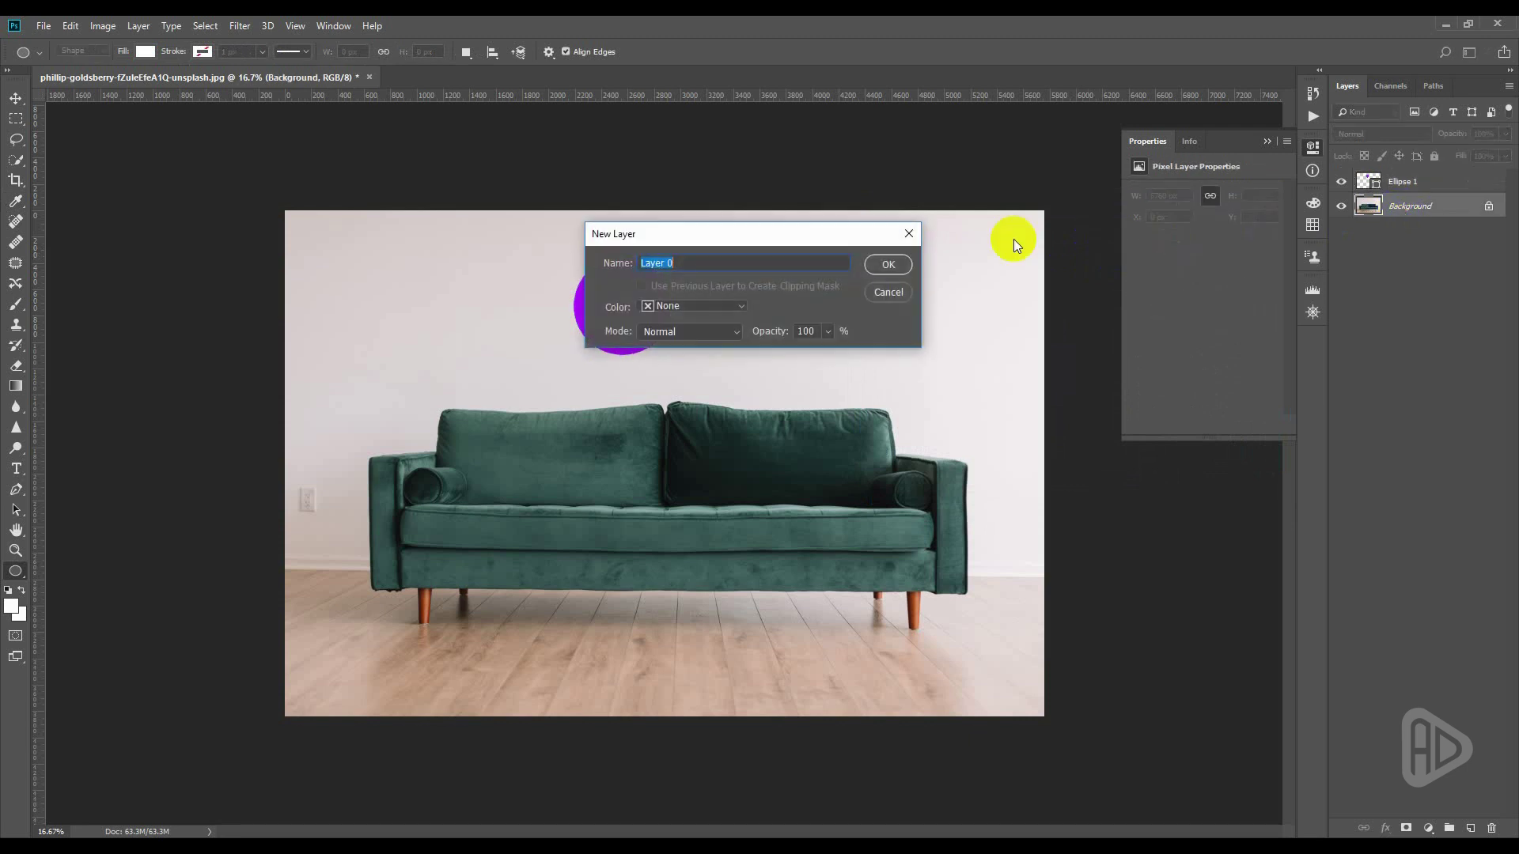
{"action": "left_click", "coordinate": [876, 266]}
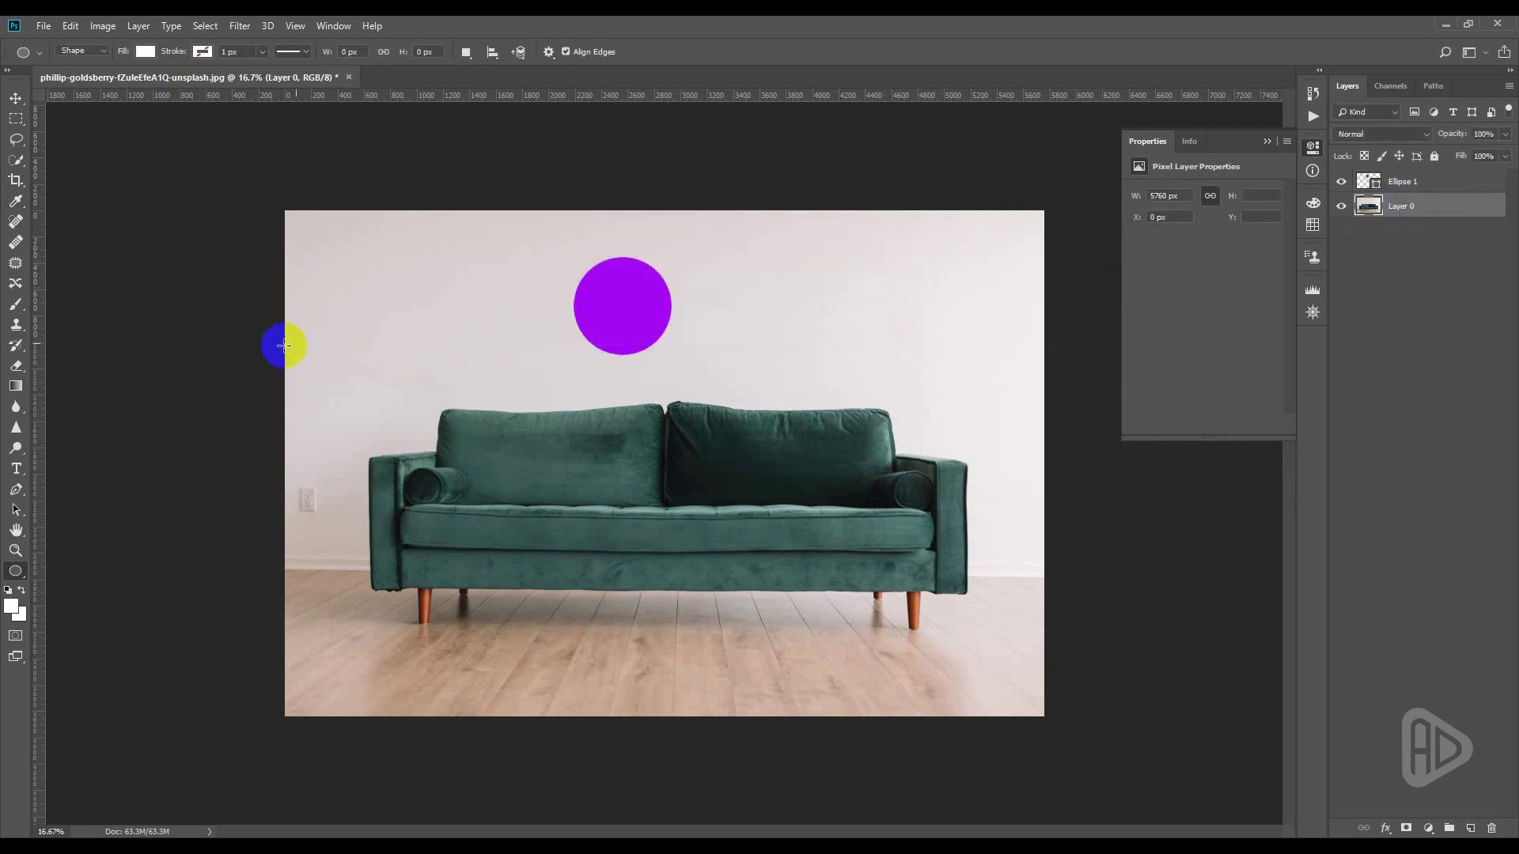
{"action": "left_click", "coordinate": [20, 164]}
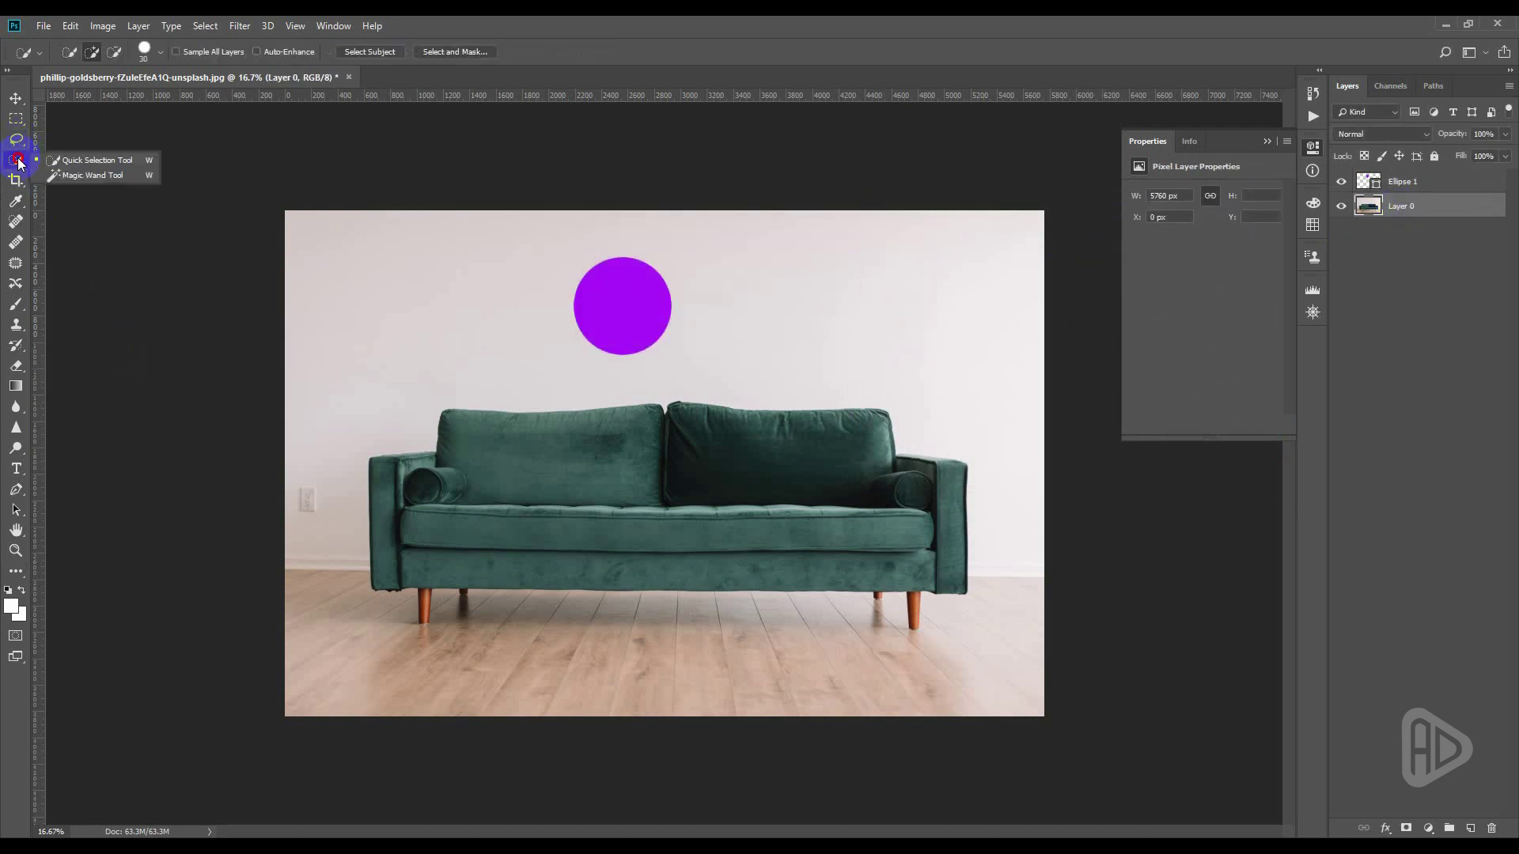
Quick-select the whole sofa, subtracting the wall above its right arm.
{"action": "left_click", "coordinate": [83, 160]}
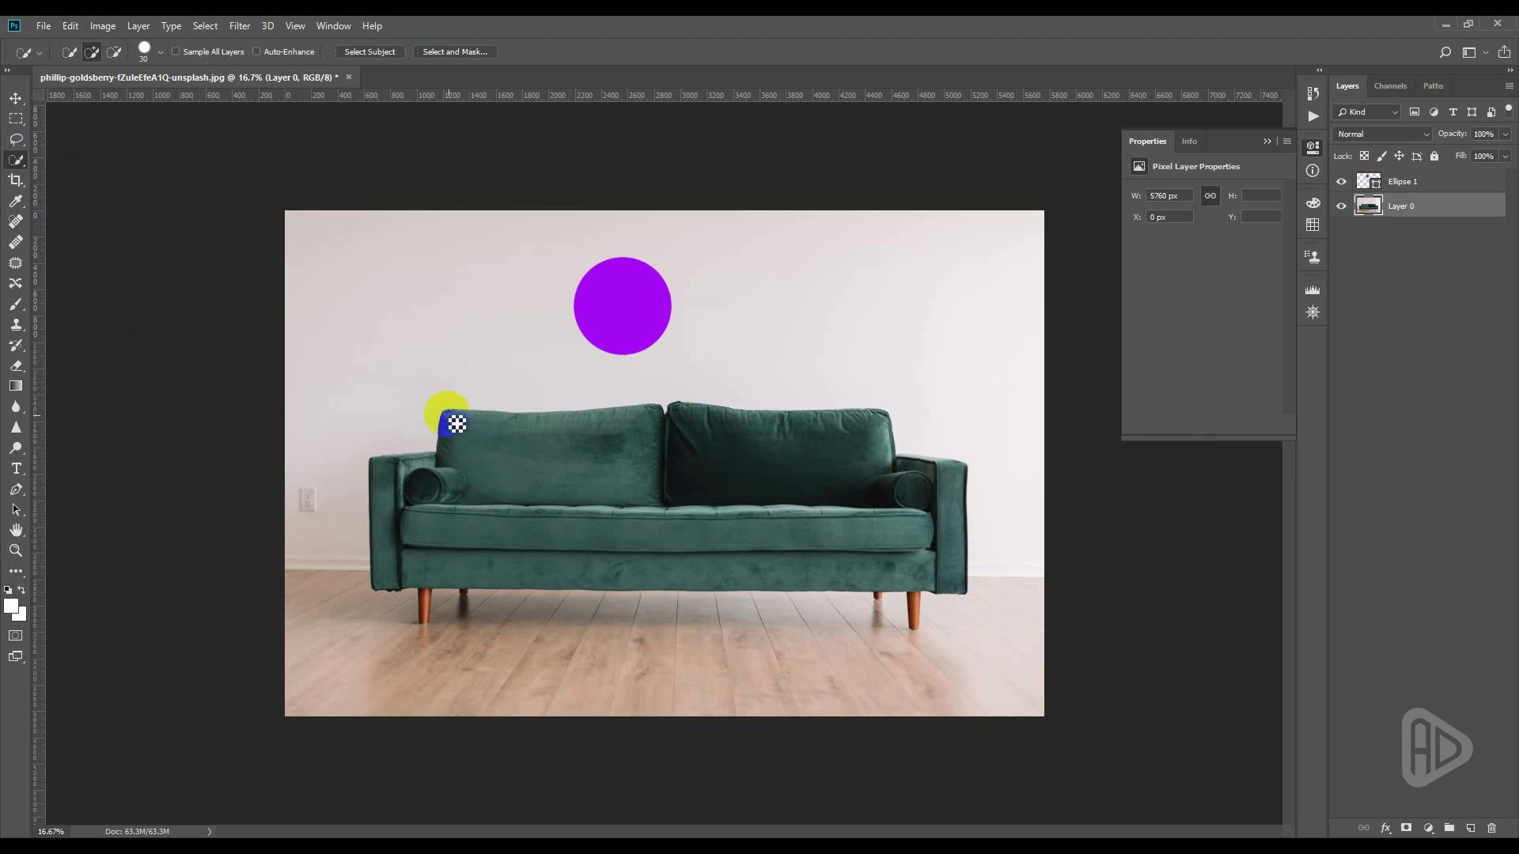
{"action": "left_click", "coordinate": [516, 464]}
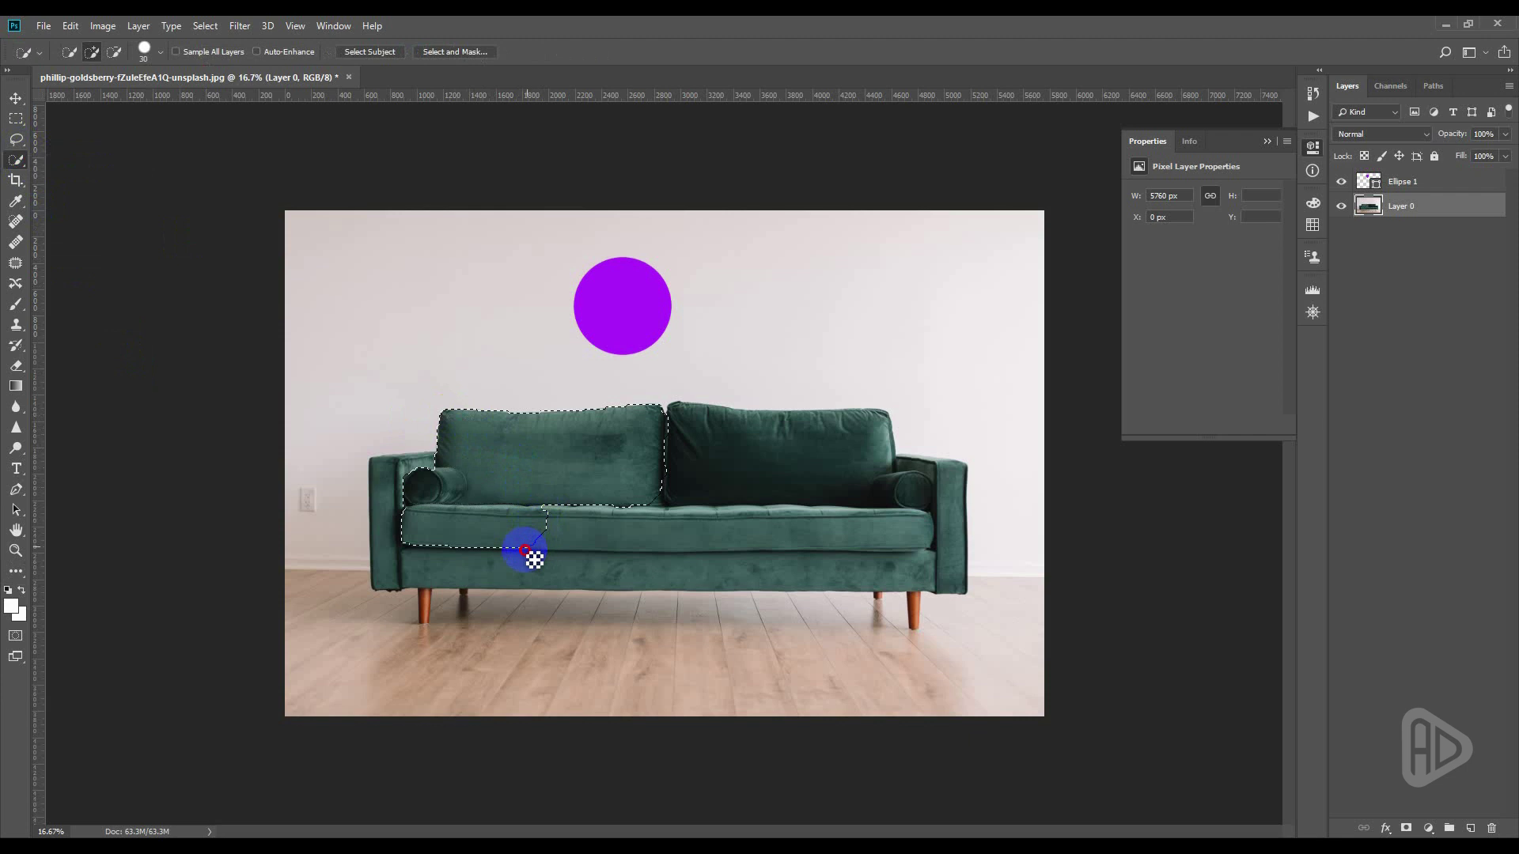
{"action": "left_click_drag", "start_coordinate": [526, 473], "coordinate": [525, 575]}
{"action": "mouse_move", "coordinate": [716, 436]}
{"action": "left_mouse_down"}
{"action": "mouse_move", "coordinate": [942, 485]}
{"action": "mouse_move", "coordinate": [966, 509]}
{"action": "left_mouse_up"}
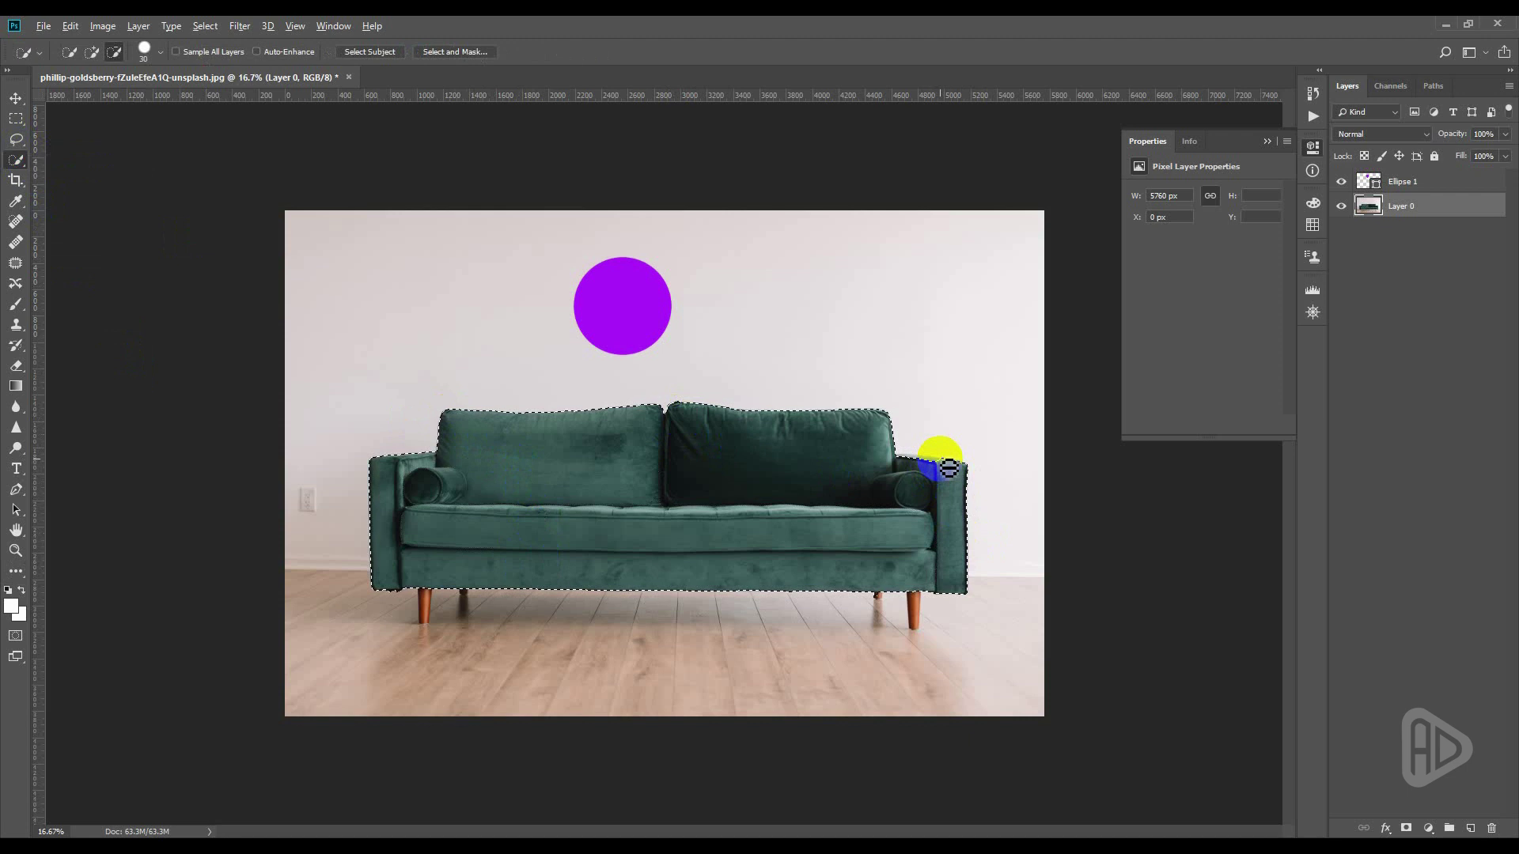
{"action": "scroll", "coordinate": [942, 463], "scroll_direction": "up", "scroll_amount": 3}
{"action": "left_click_drag", "start_coordinate": [1055, 465], "coordinate": [1001, 461]}
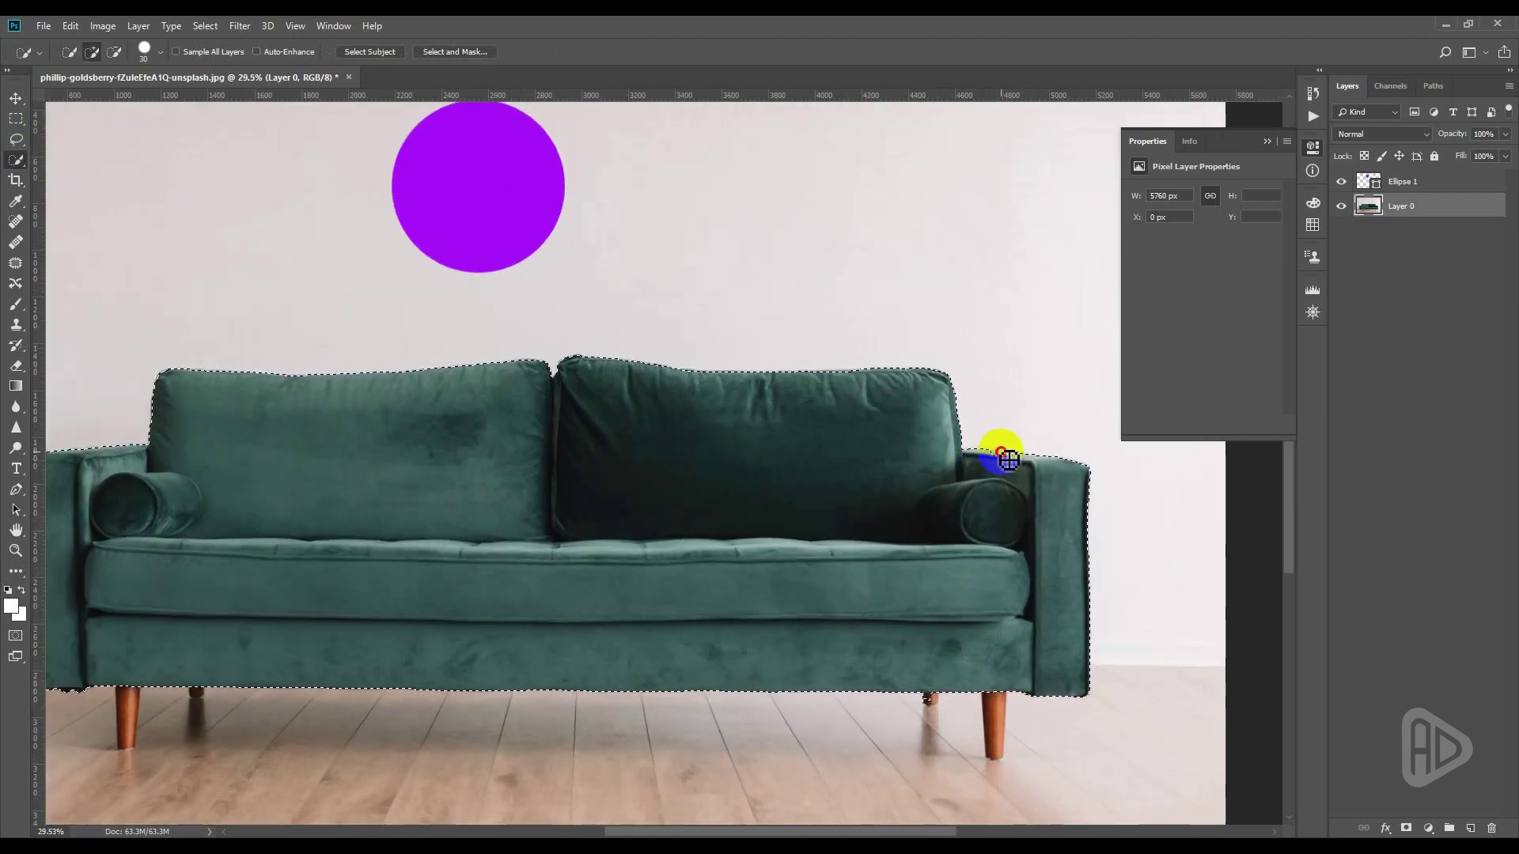
{"action": "left_click_drag", "start_coordinate": [1001, 461], "coordinate": [1007, 467]}
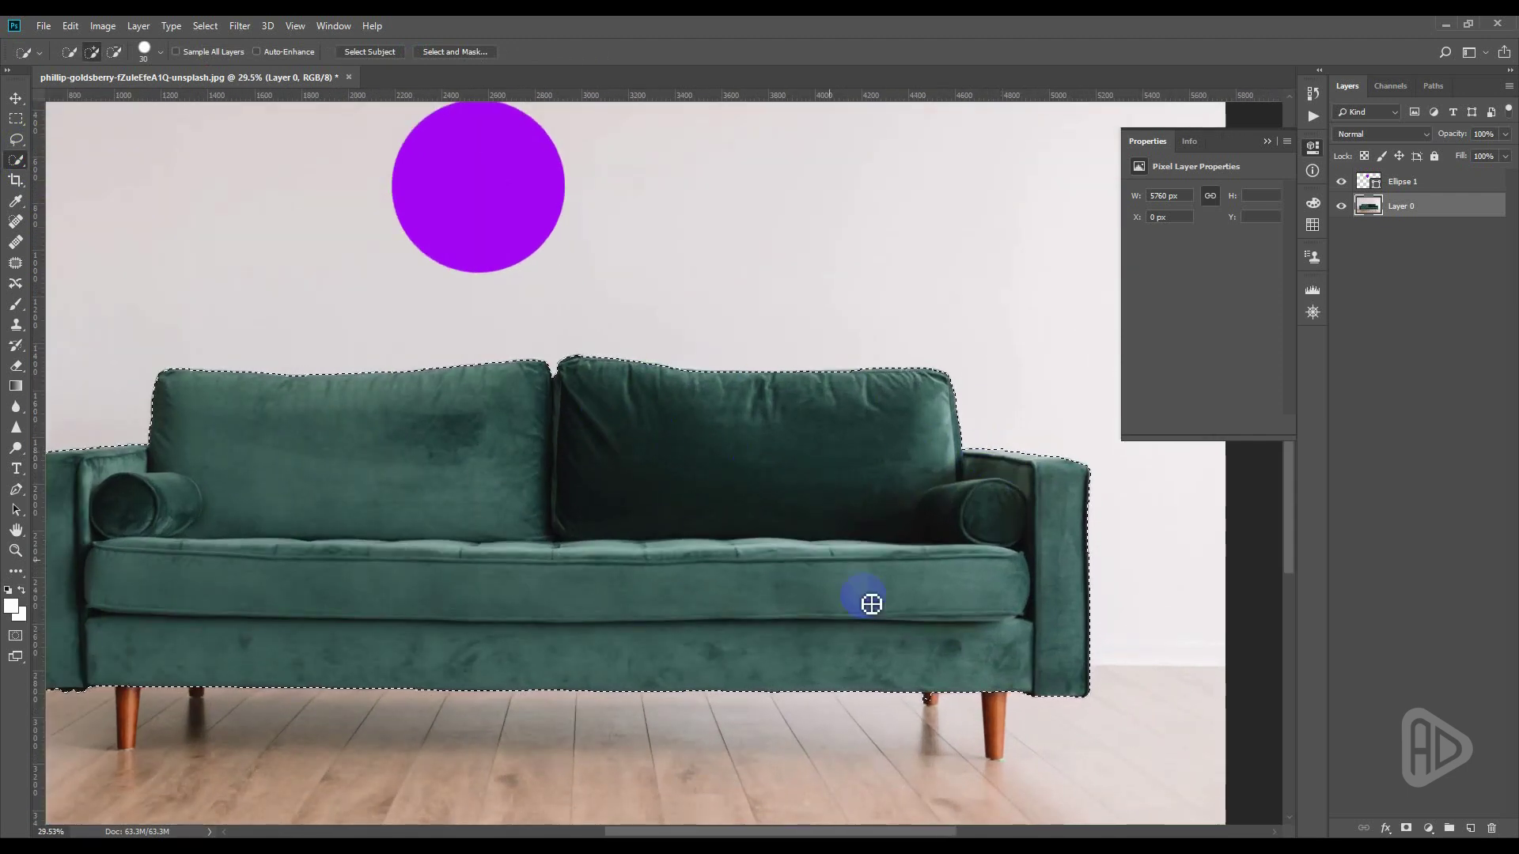
{"action": "left_click", "coordinate": [926, 702]}
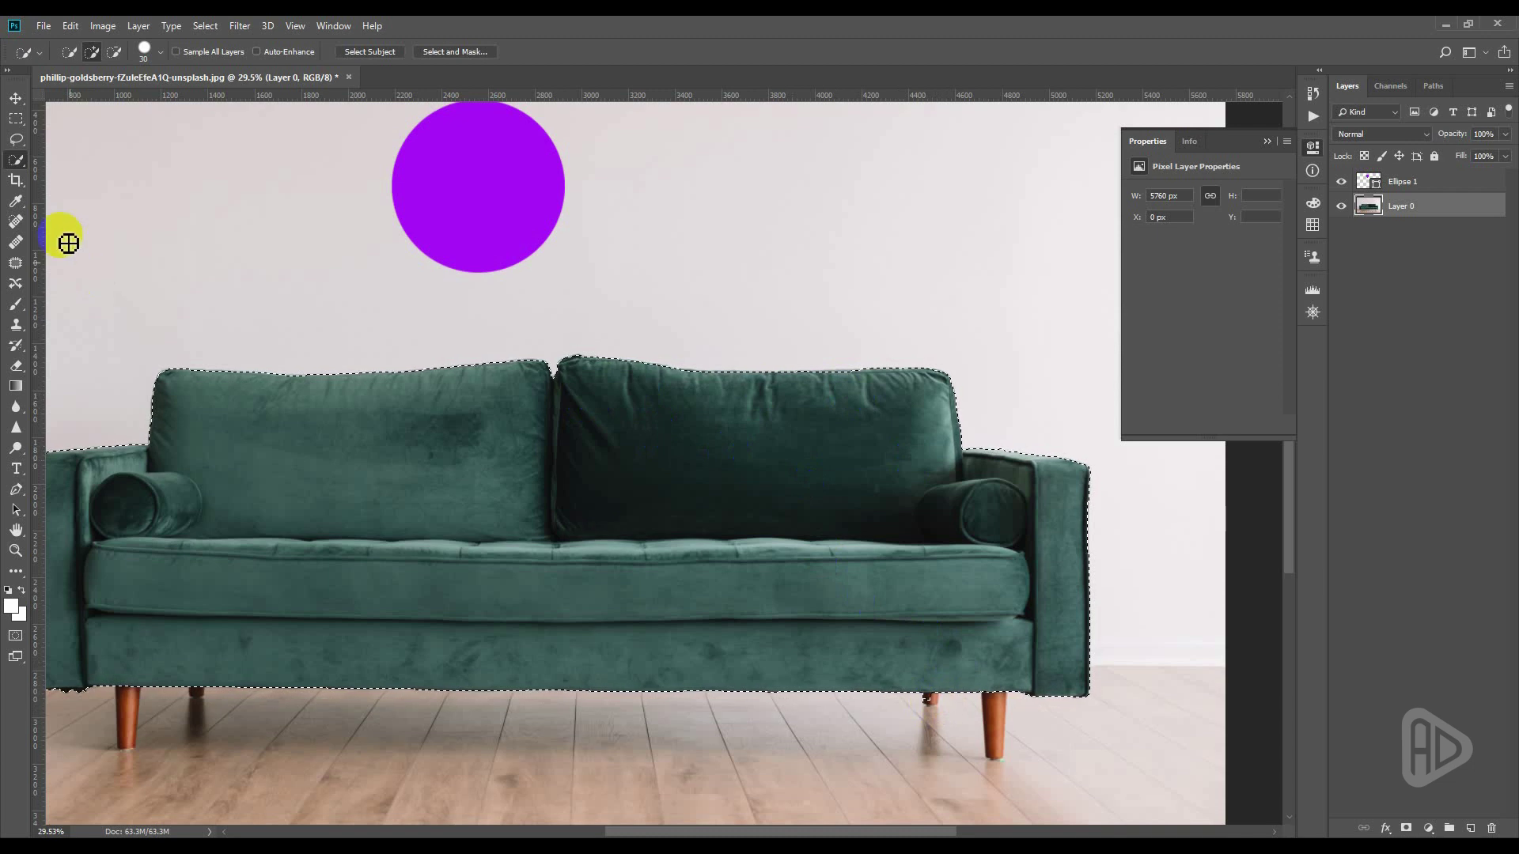
{"action": "left_click", "coordinate": [17, 140]}
Zoom in and lasso-trim the back leg out of the sofa selection, then zoom back out.
{"action": "left_click", "coordinate": [79, 135]}
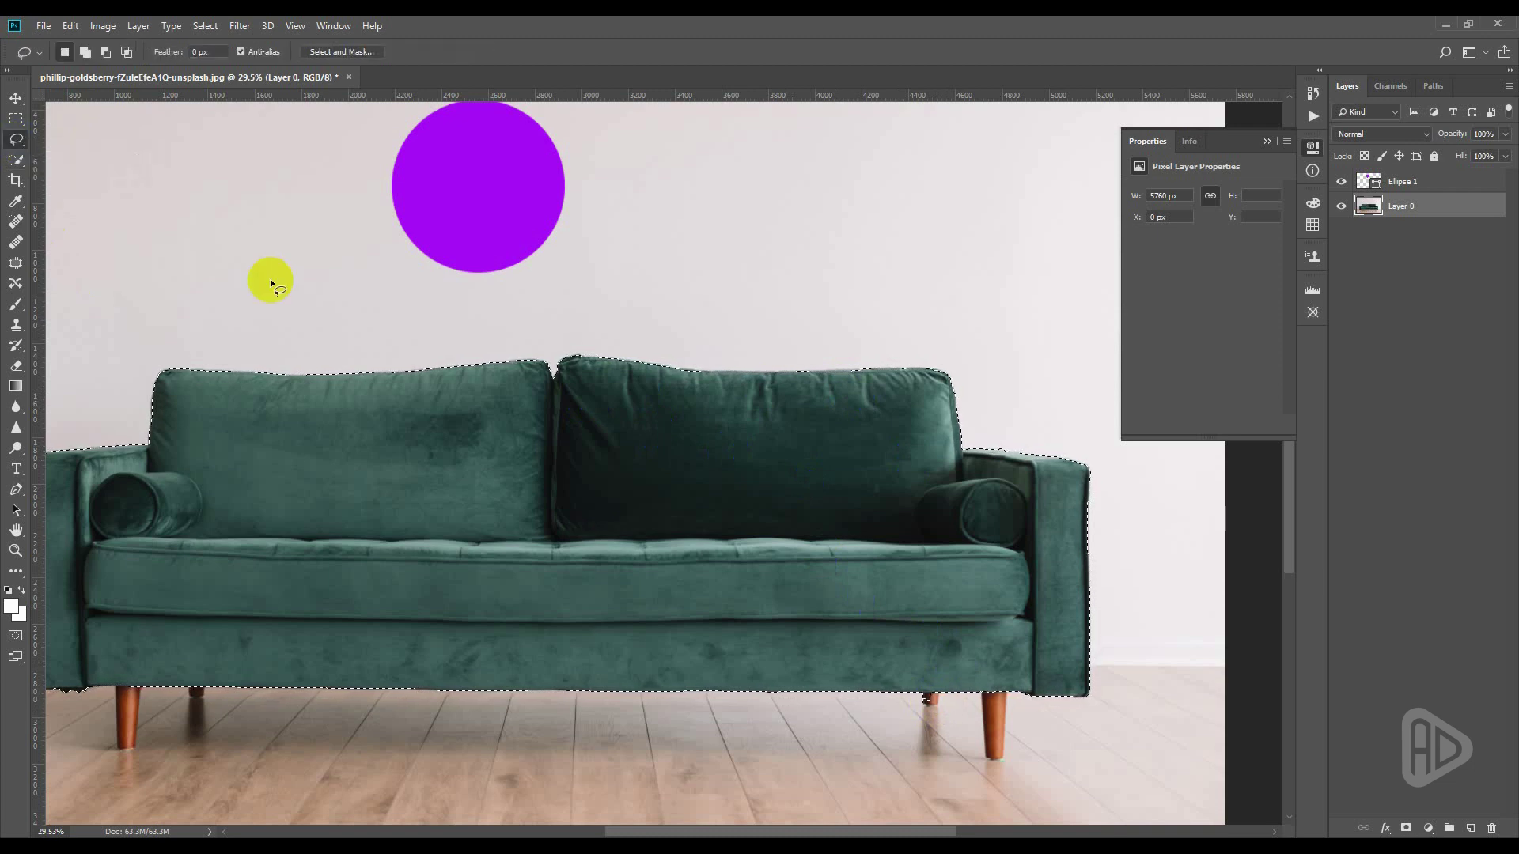
{"action": "scroll", "coordinate": [919, 706], "scroll_direction": "up", "scroll_amount": 1}
{"action": "scroll", "coordinate": [920, 706], "scroll_direction": "up", "scroll_amount": 2}
{"action": "scroll", "coordinate": [902, 691], "scroll_direction": "up", "scroll_amount": 1}
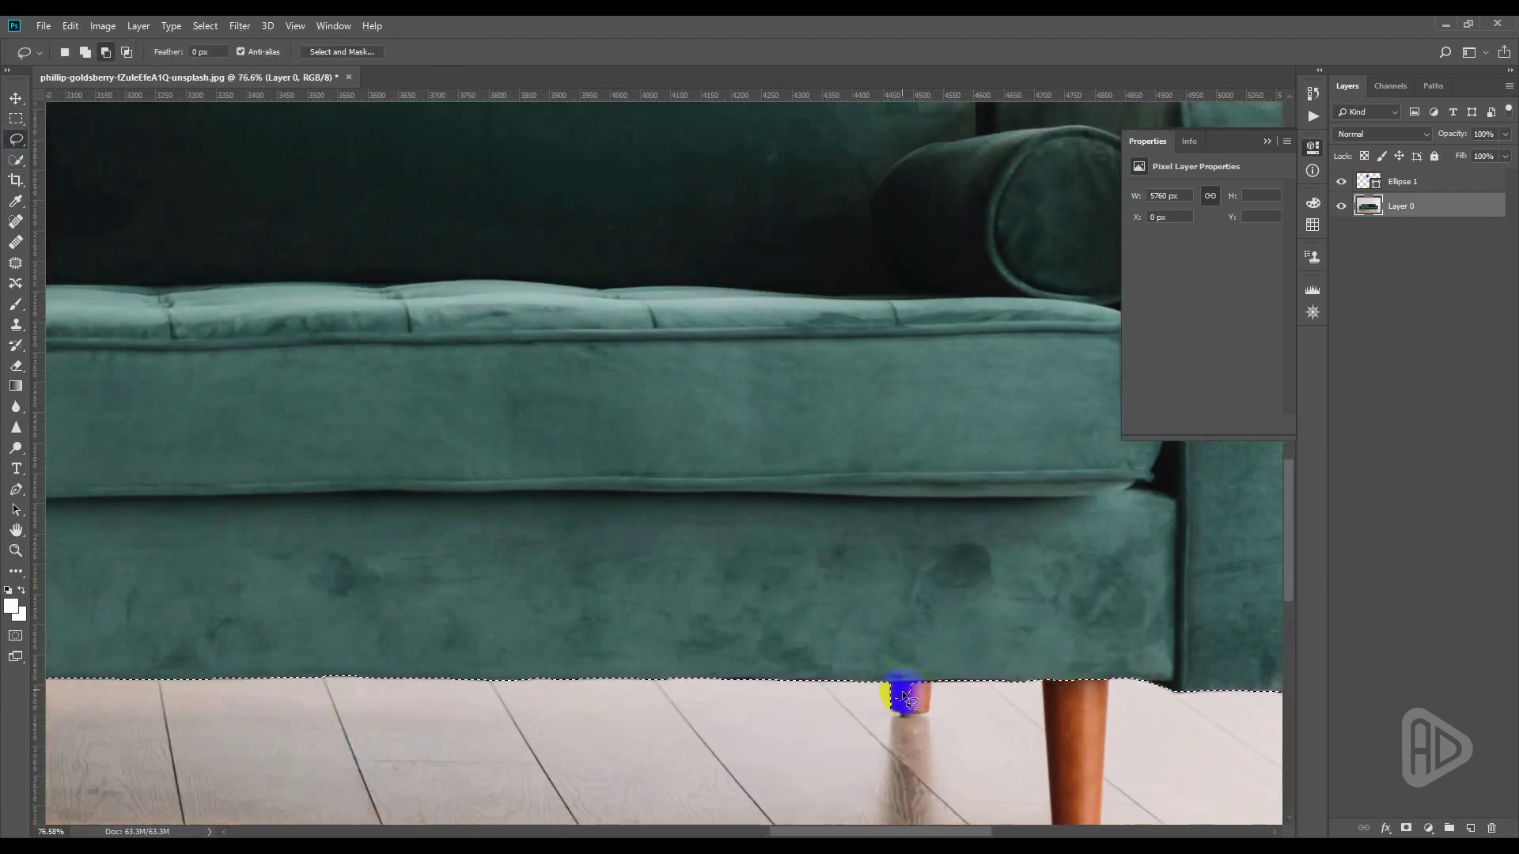
{"action": "scroll", "coordinate": [902, 690], "scroll_direction": "up", "scroll_amount": 2}
{"action": "mouse_move", "coordinate": [892, 695]}
{"action": "left_mouse_down"}
{"action": "mouse_move", "coordinate": [880, 679]}
{"action": "mouse_move", "coordinate": [912, 702]}
{"action": "mouse_move", "coordinate": [888, 719]}
{"action": "mouse_move", "coordinate": [870, 685]}
{"action": "left_mouse_up"}
{"action": "scroll", "coordinate": [933, 695], "scroll_direction": "down", "scroll_amount": 2}
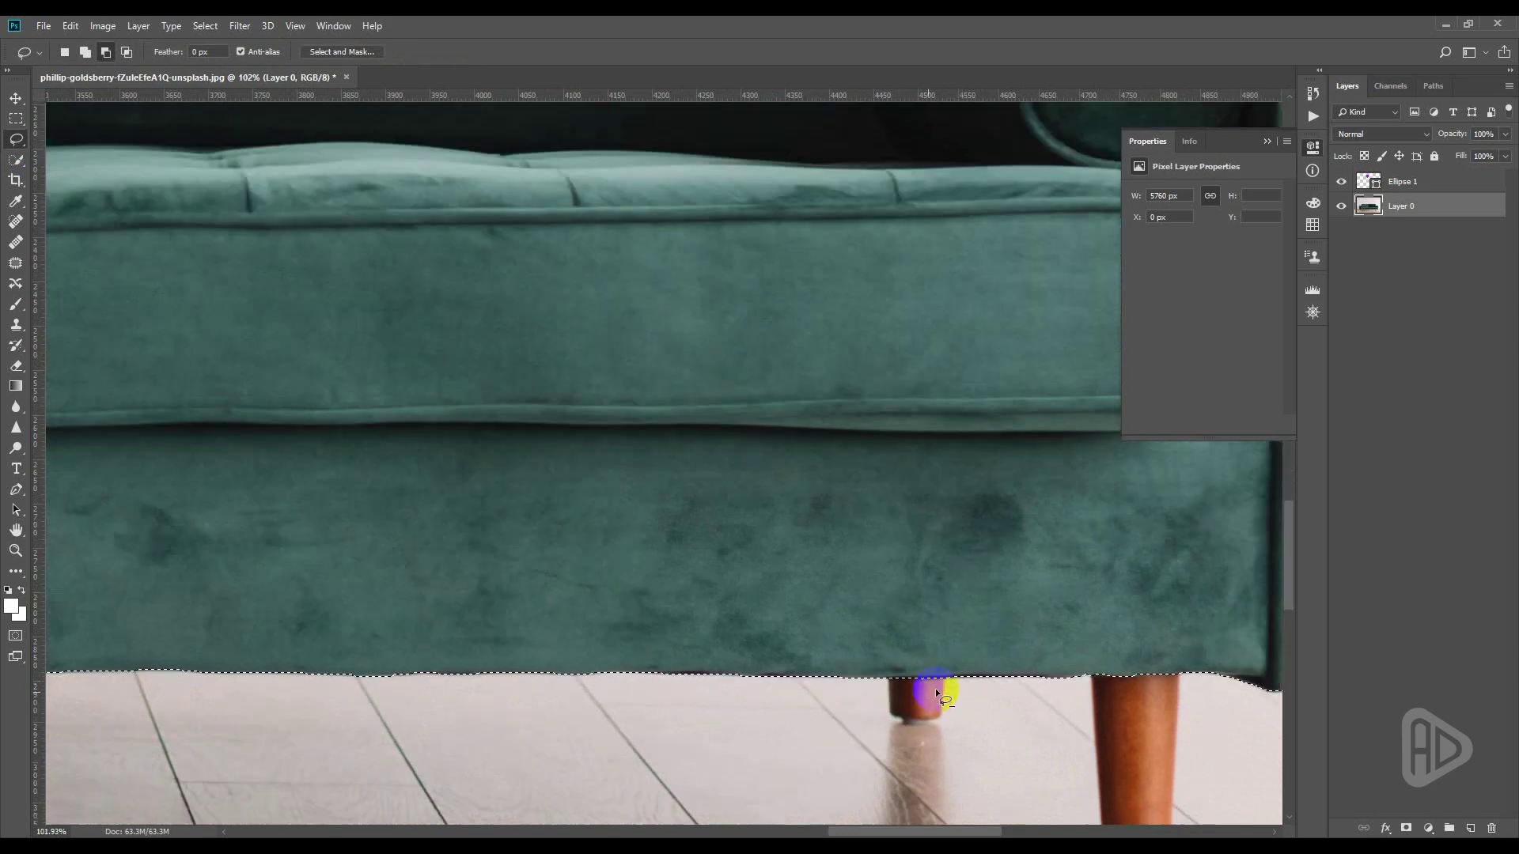
{"action": "scroll", "coordinate": [1156, 685], "scroll_direction": "down", "scroll_amount": 1}
{"action": "scroll", "coordinate": [986, 673], "scroll_direction": "down", "scroll_amount": 1}
{"action": "scroll", "coordinate": [981, 672], "scroll_direction": "down", "scroll_amount": 3}
{"action": "scroll", "coordinate": [381, 617], "scroll_direction": "down", "scroll_amount": 2}
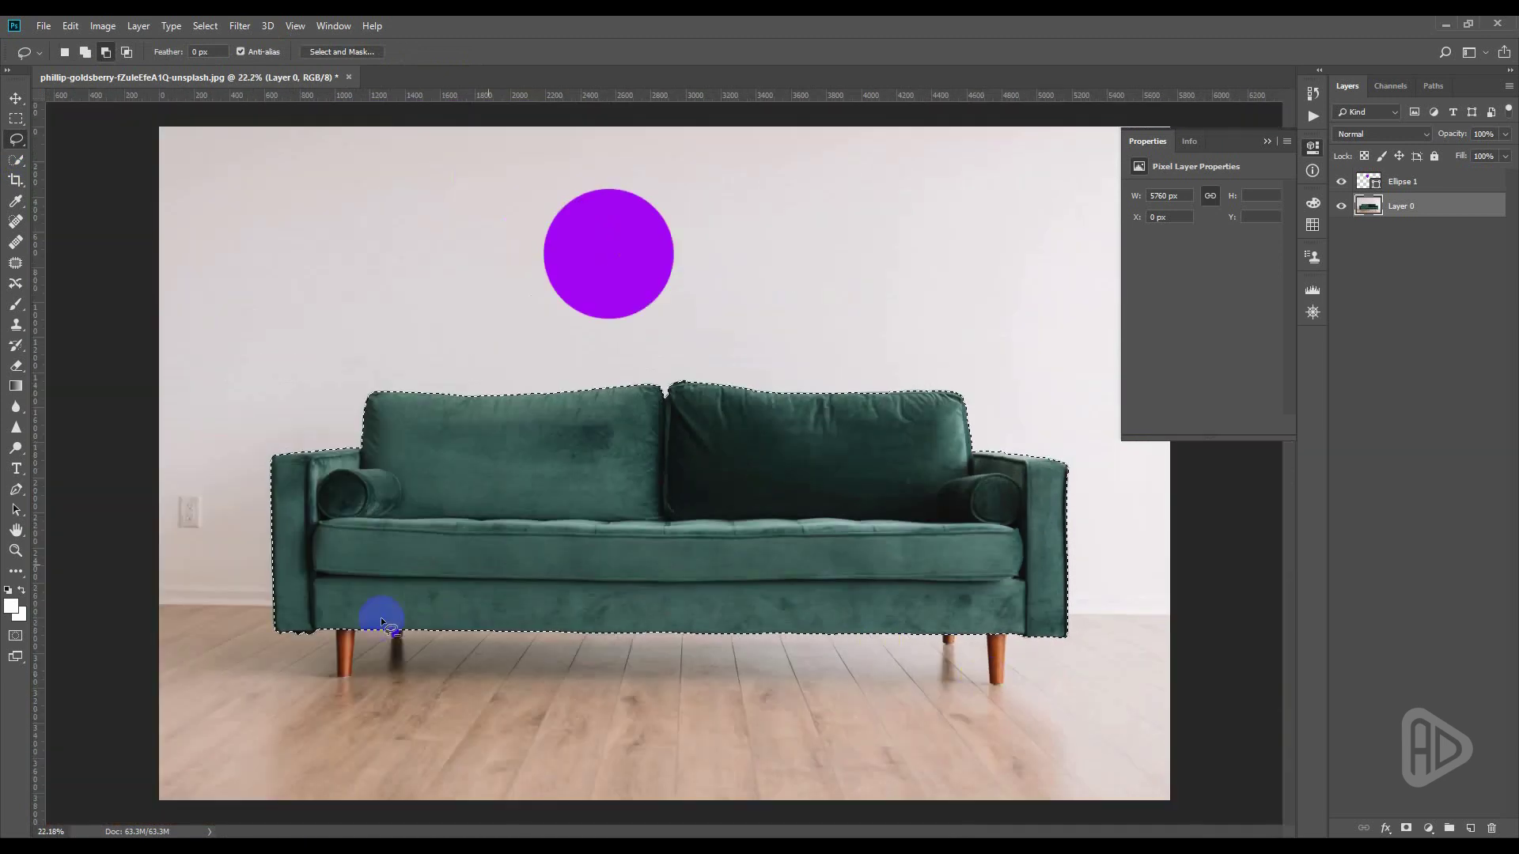
{"action": "scroll", "coordinate": [245, 642], "scroll_direction": "up", "scroll_amount": 1}
{"action": "scroll", "coordinate": [306, 638], "scroll_direction": "up", "scroll_amount": 5}
{"action": "scroll", "coordinate": [306, 638], "scroll_direction": "down", "scroll_amount": 1}
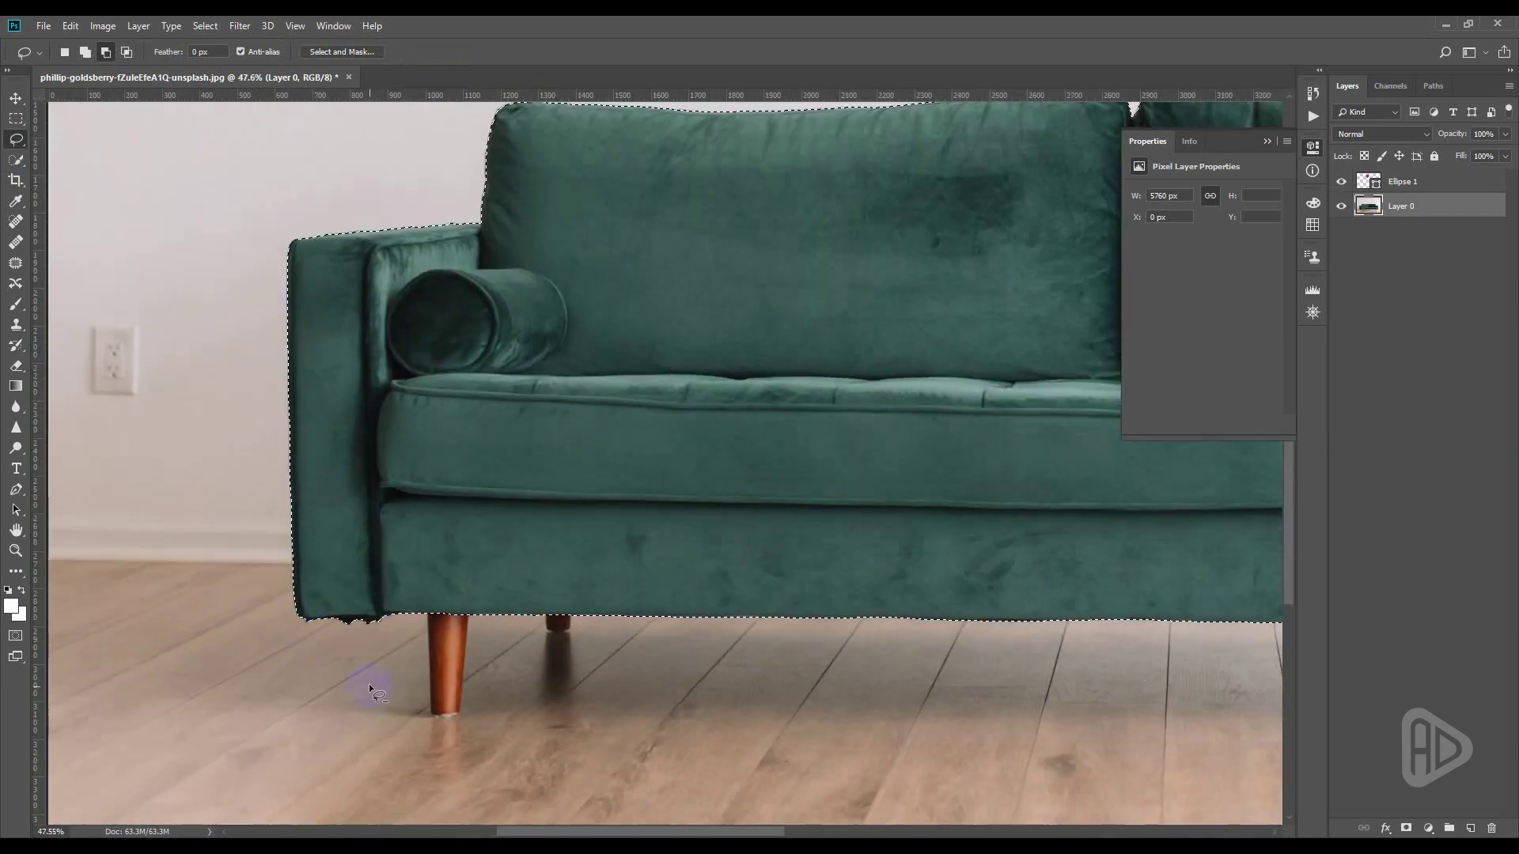
{"action": "scroll", "coordinate": [369, 683], "scroll_direction": "down", "scroll_amount": 1}
{"action": "scroll", "coordinate": [363, 677], "scroll_direction": "down", "scroll_amount": 1}
{"action": "scroll", "coordinate": [358, 674], "scroll_direction": "down", "scroll_amount": 2}
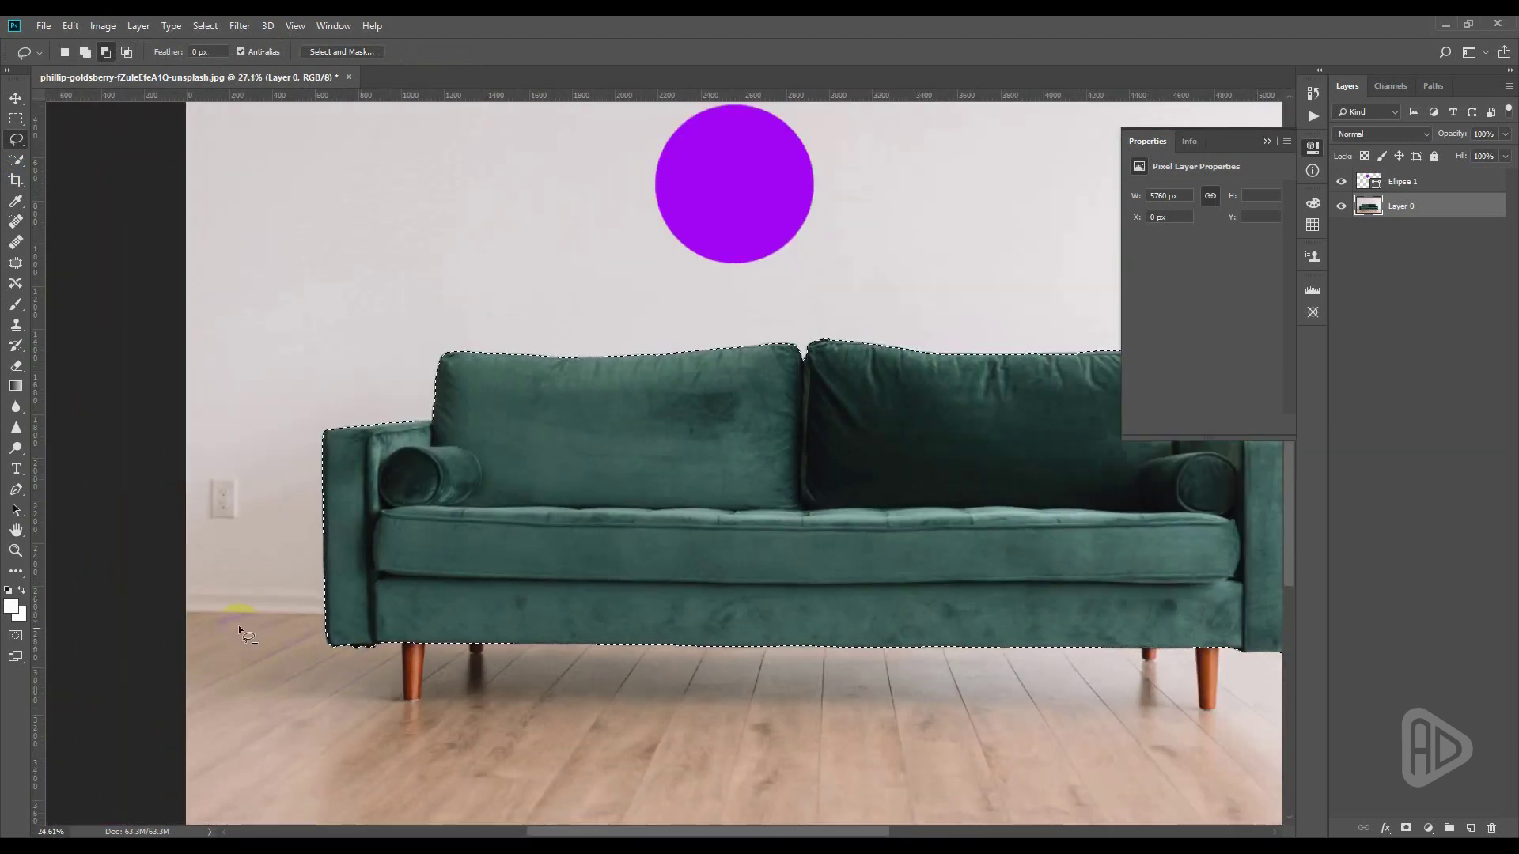
{"action": "scroll", "coordinate": [239, 625], "scroll_direction": "down", "scroll_amount": 2}
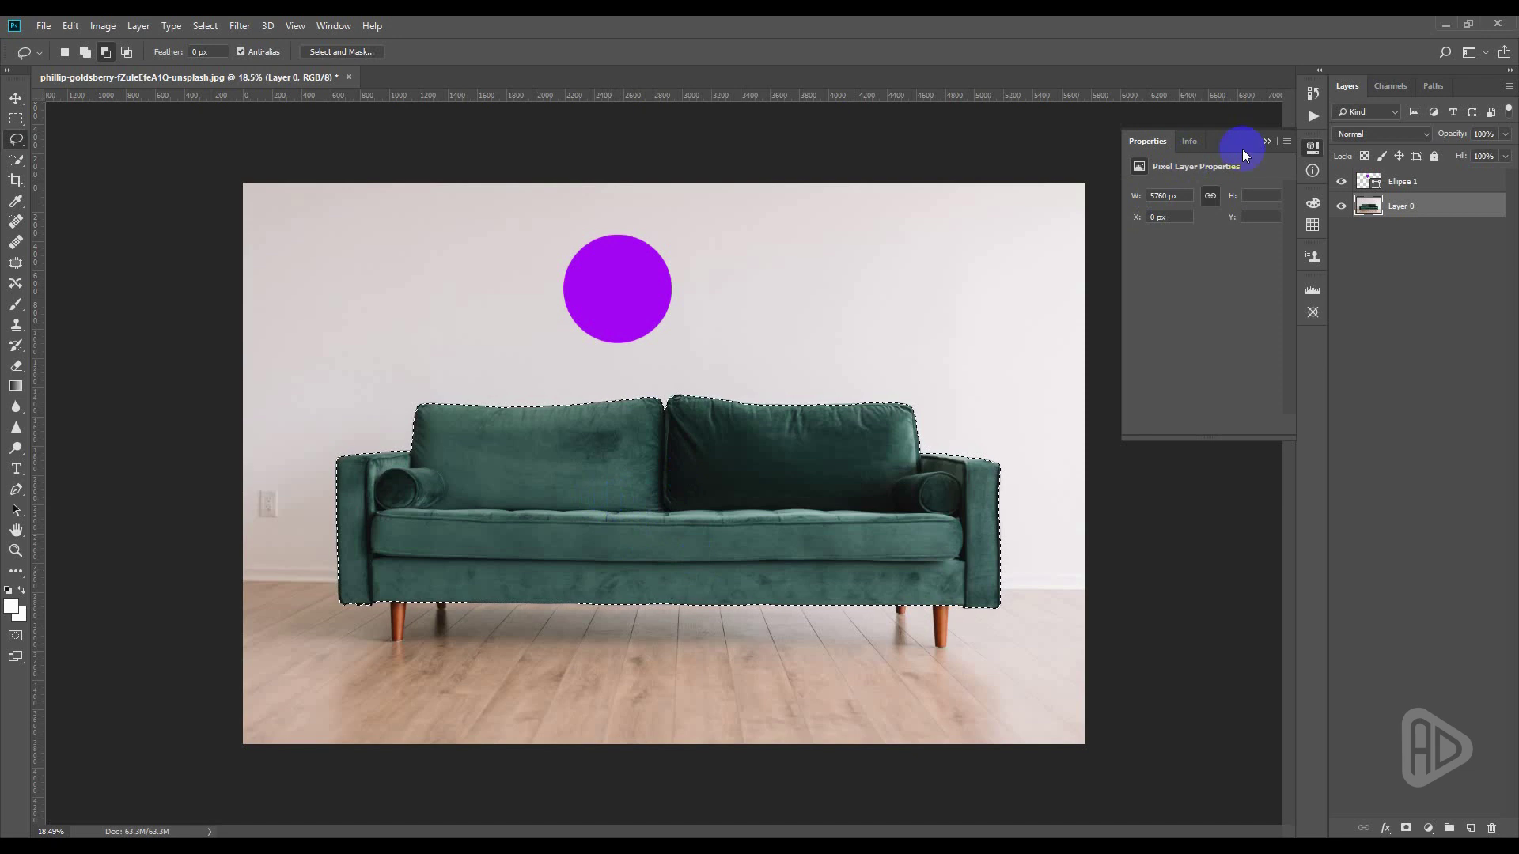
Create Group 1 and give it a sofa-shaped layer mask from the selection.
{"action": "left_click", "coordinate": [1267, 141]}
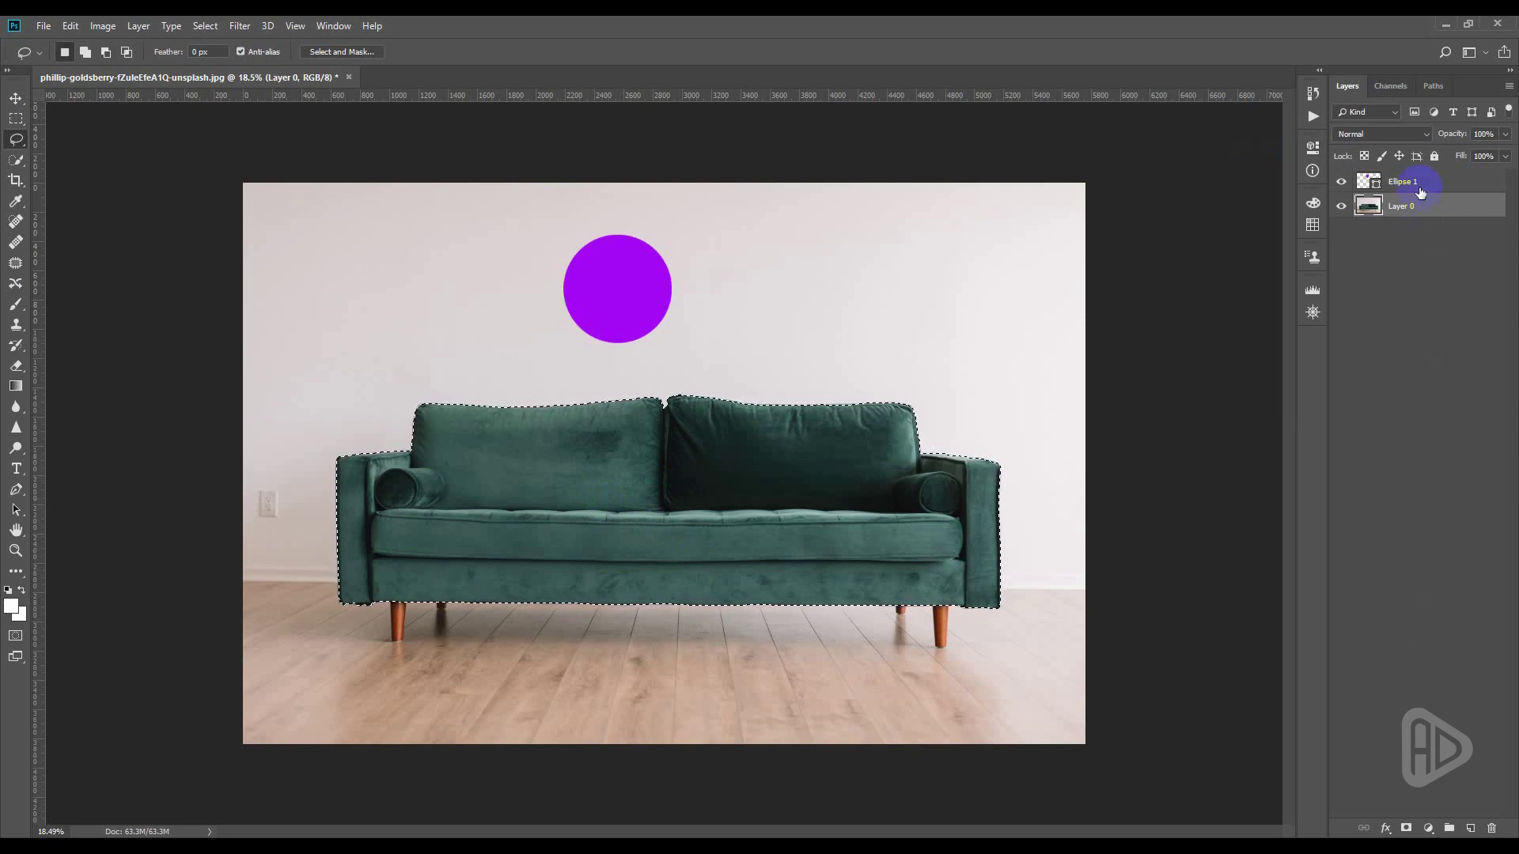
{"action": "left_click", "coordinate": [1454, 828]}
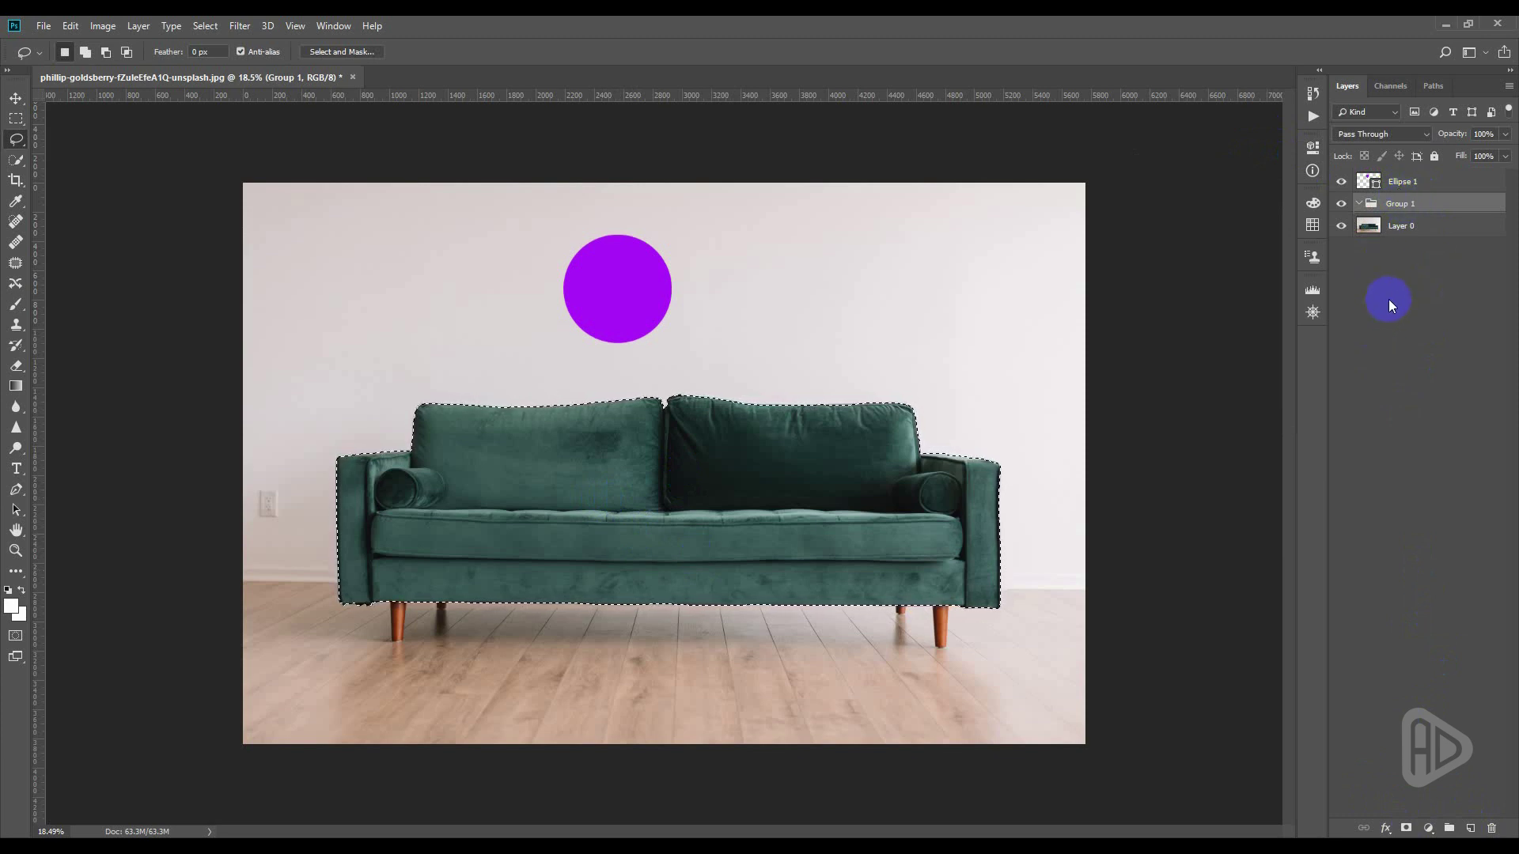
{"action": "key", "text": "ctrl+d"}
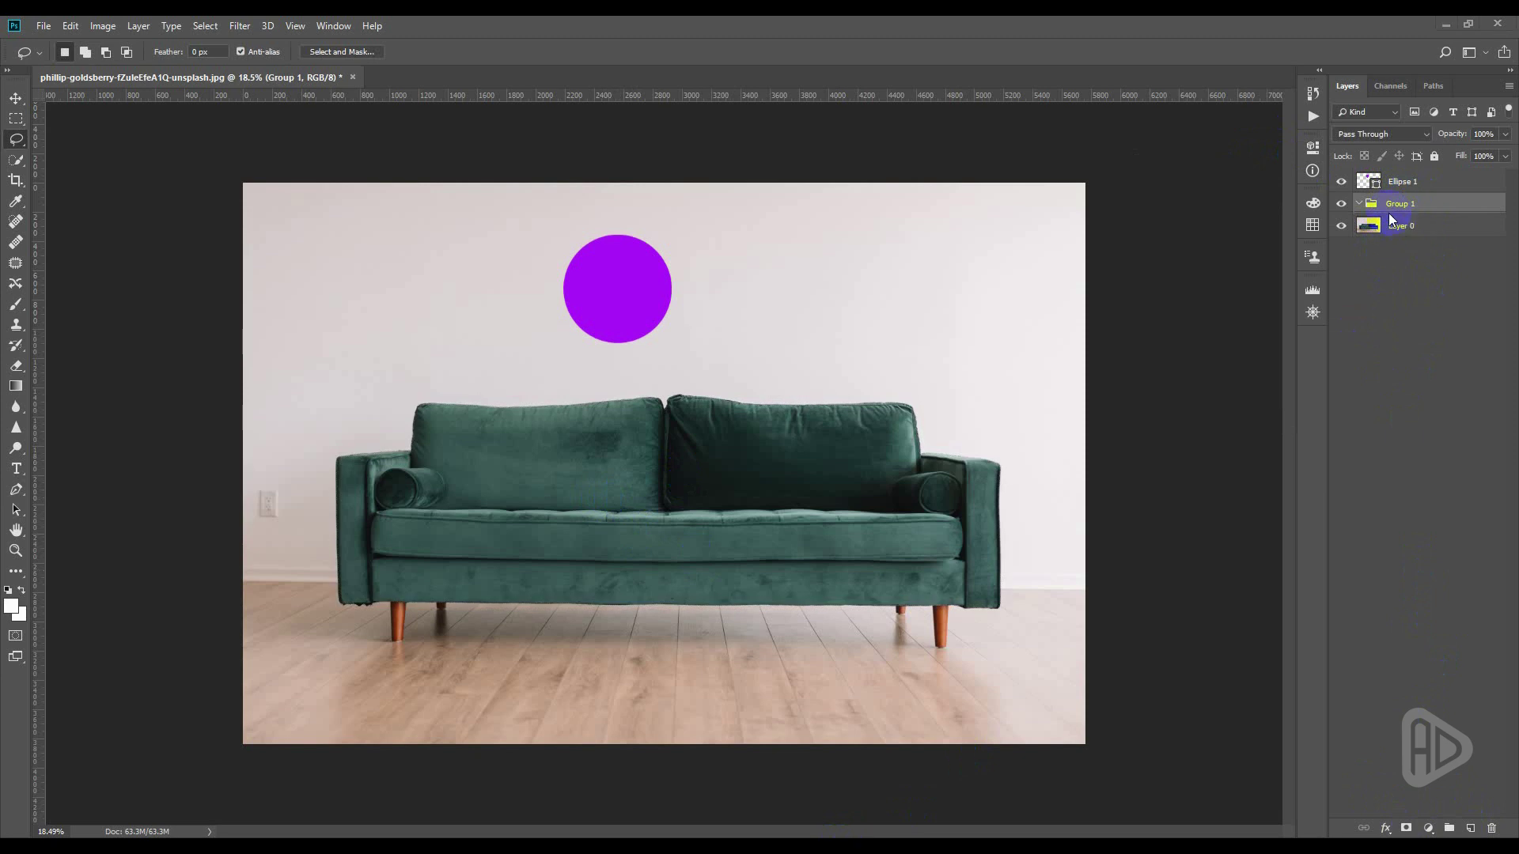
{"action": "key", "text": "ctrl+shift+d"}
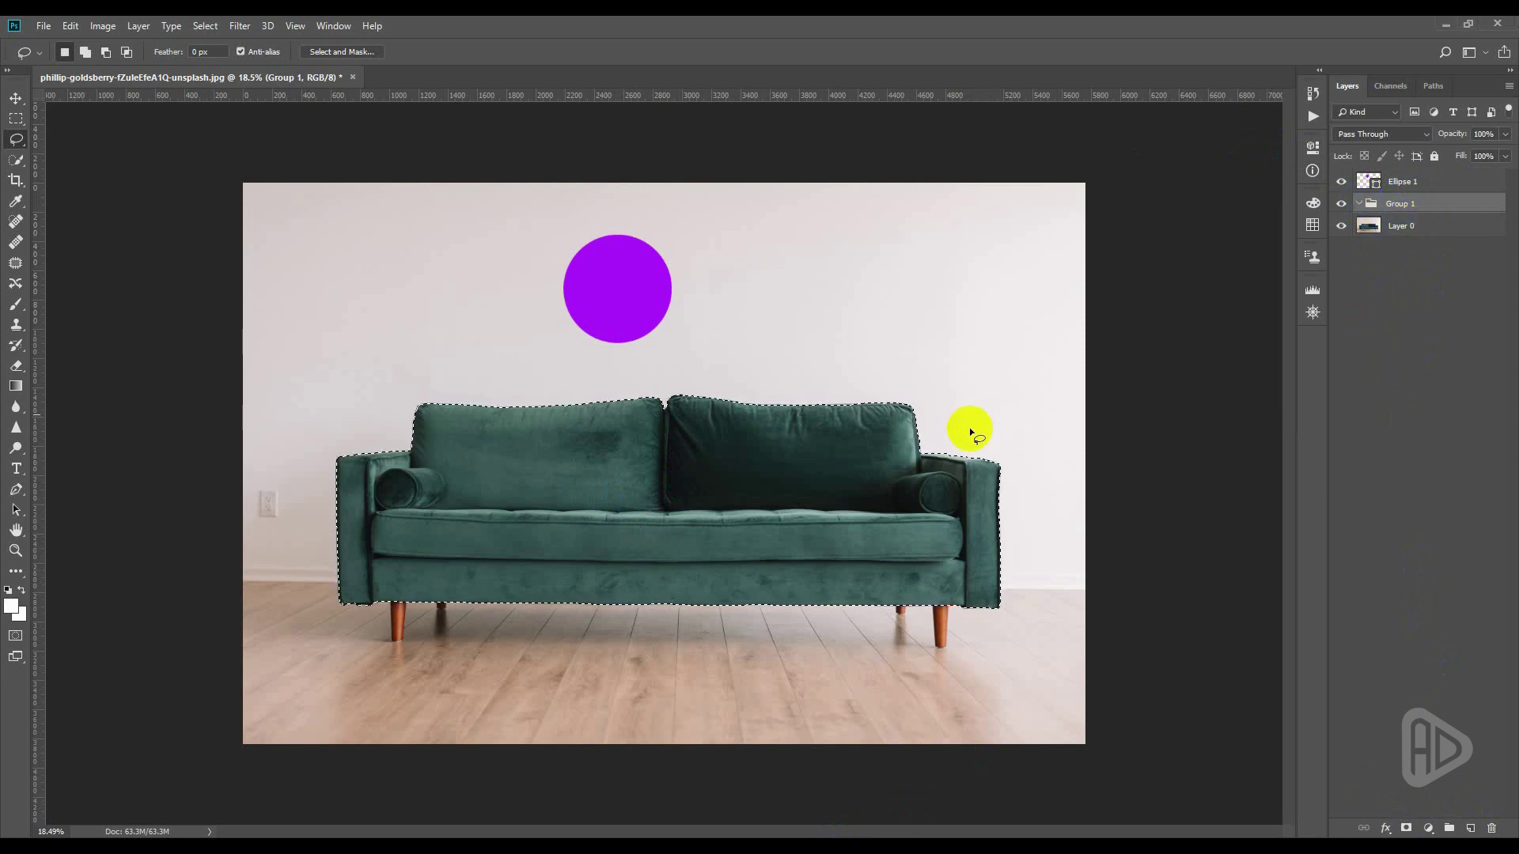
{"action": "left_click", "coordinate": [1407, 831]}
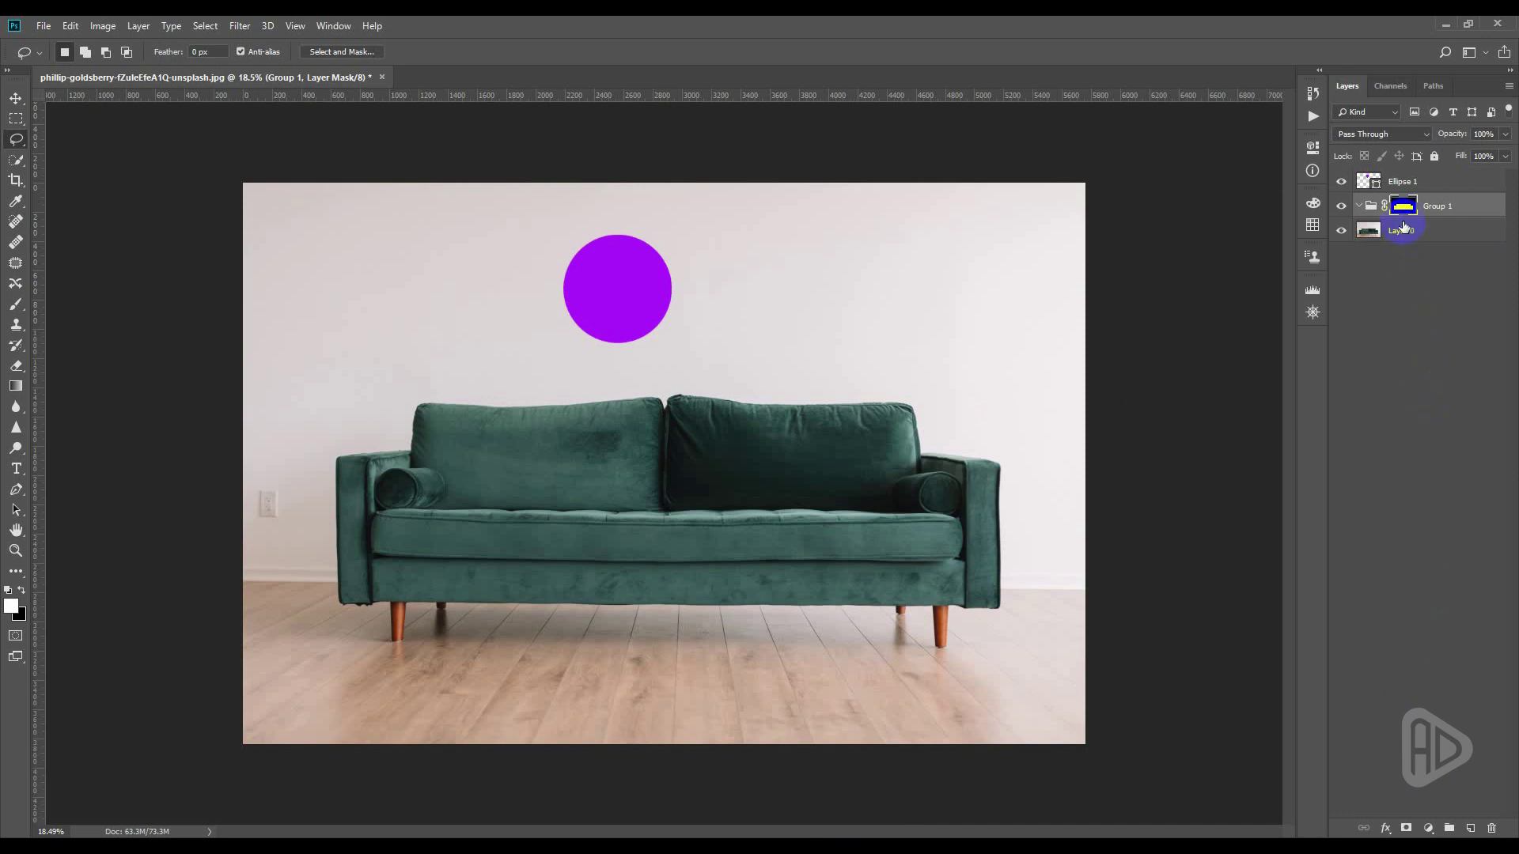
{"action": "left_click", "coordinate": [1397, 829]}
{"action": "left_click", "coordinate": [1429, 829]}
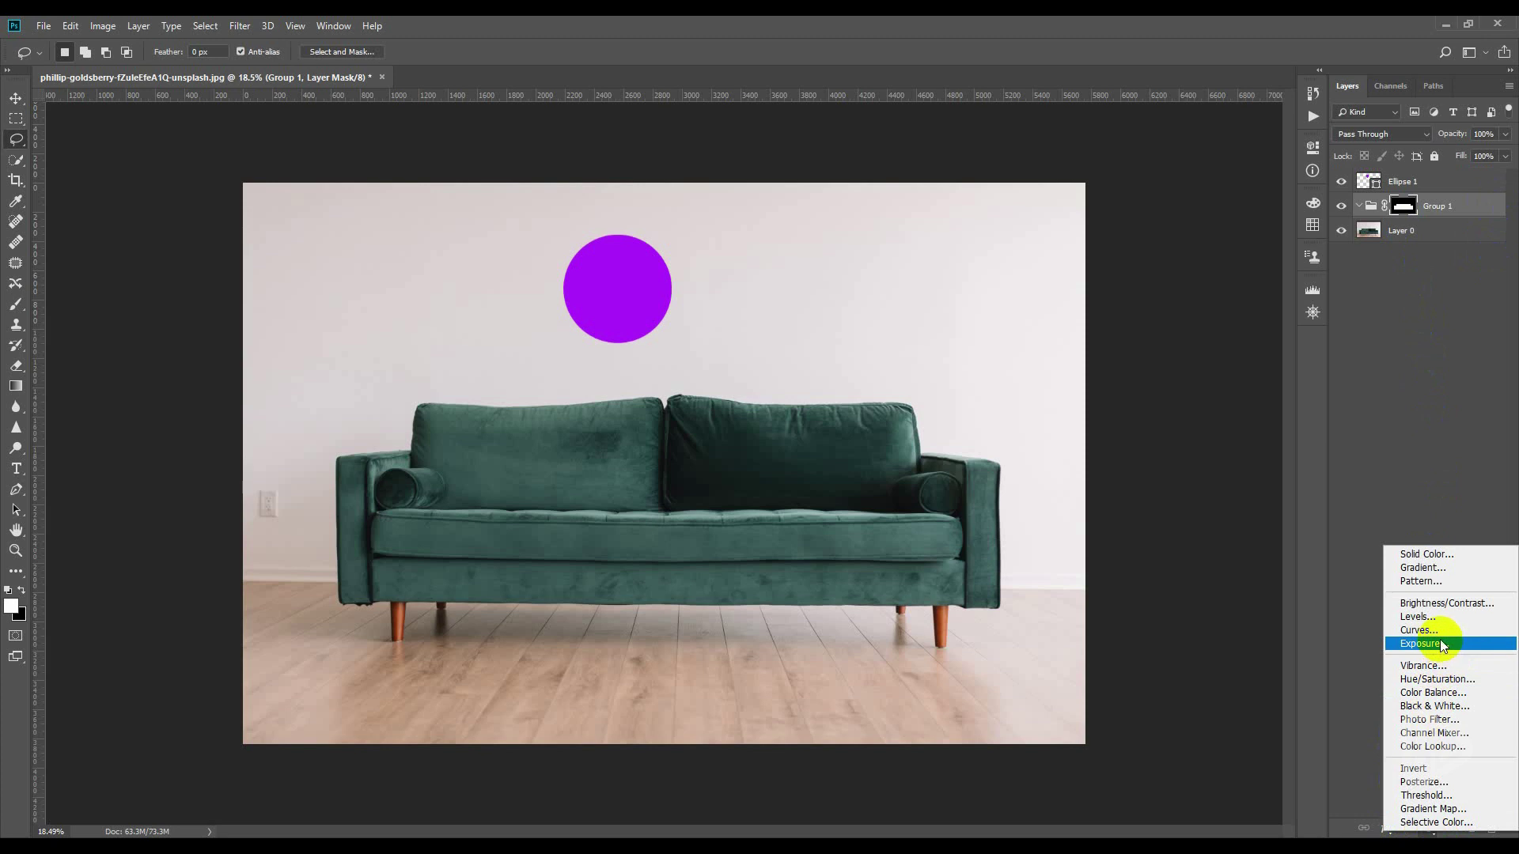
Add a Solid Color fill sampled from the circle (b503ff), blended in Color mode.
{"action": "left_click", "coordinate": [1427, 554]}
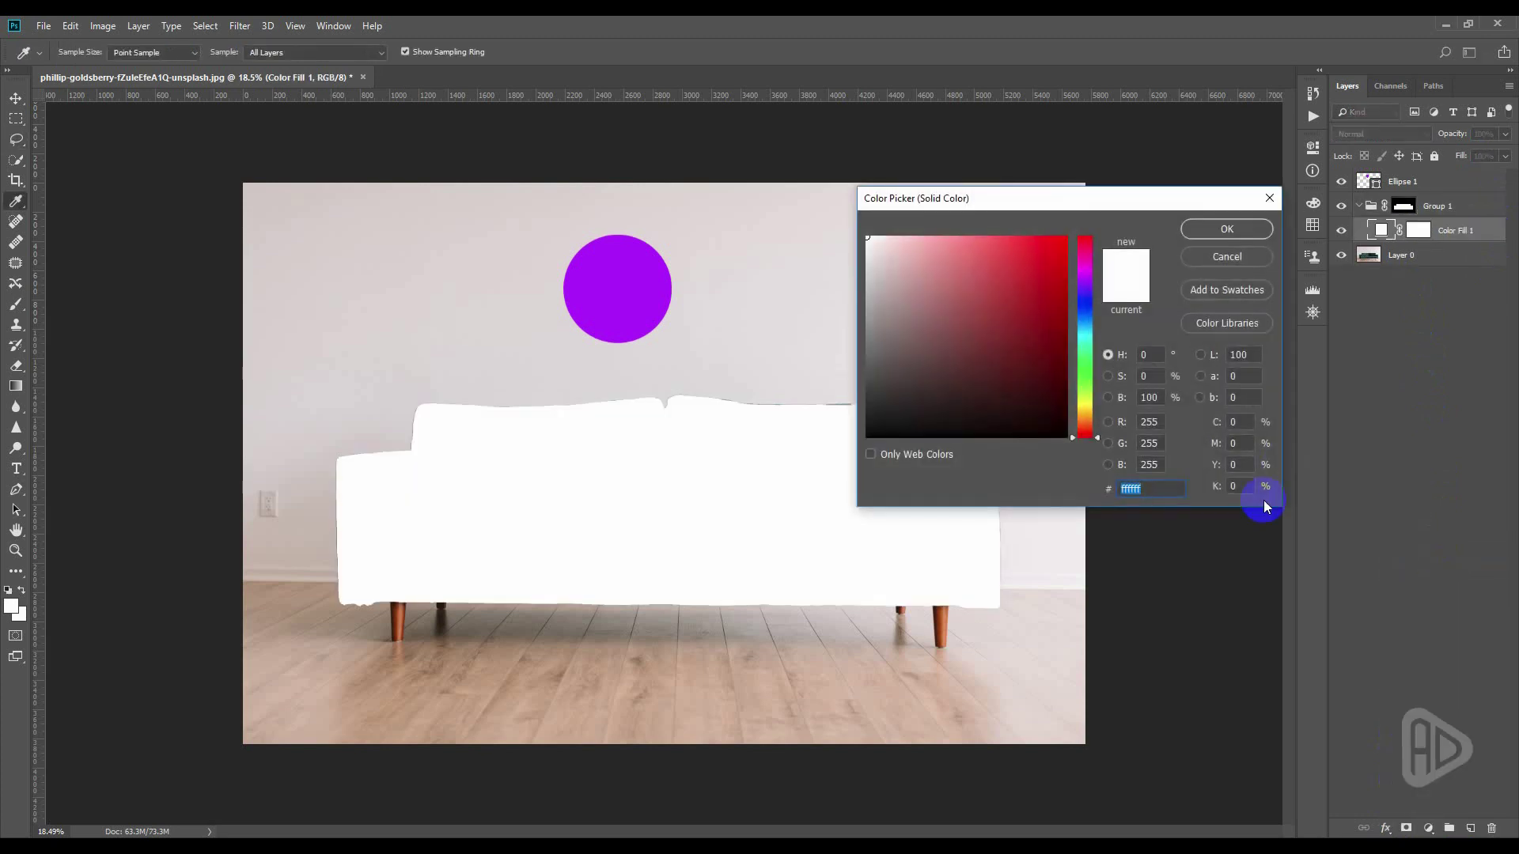
{"action": "left_click", "coordinate": [625, 286]}
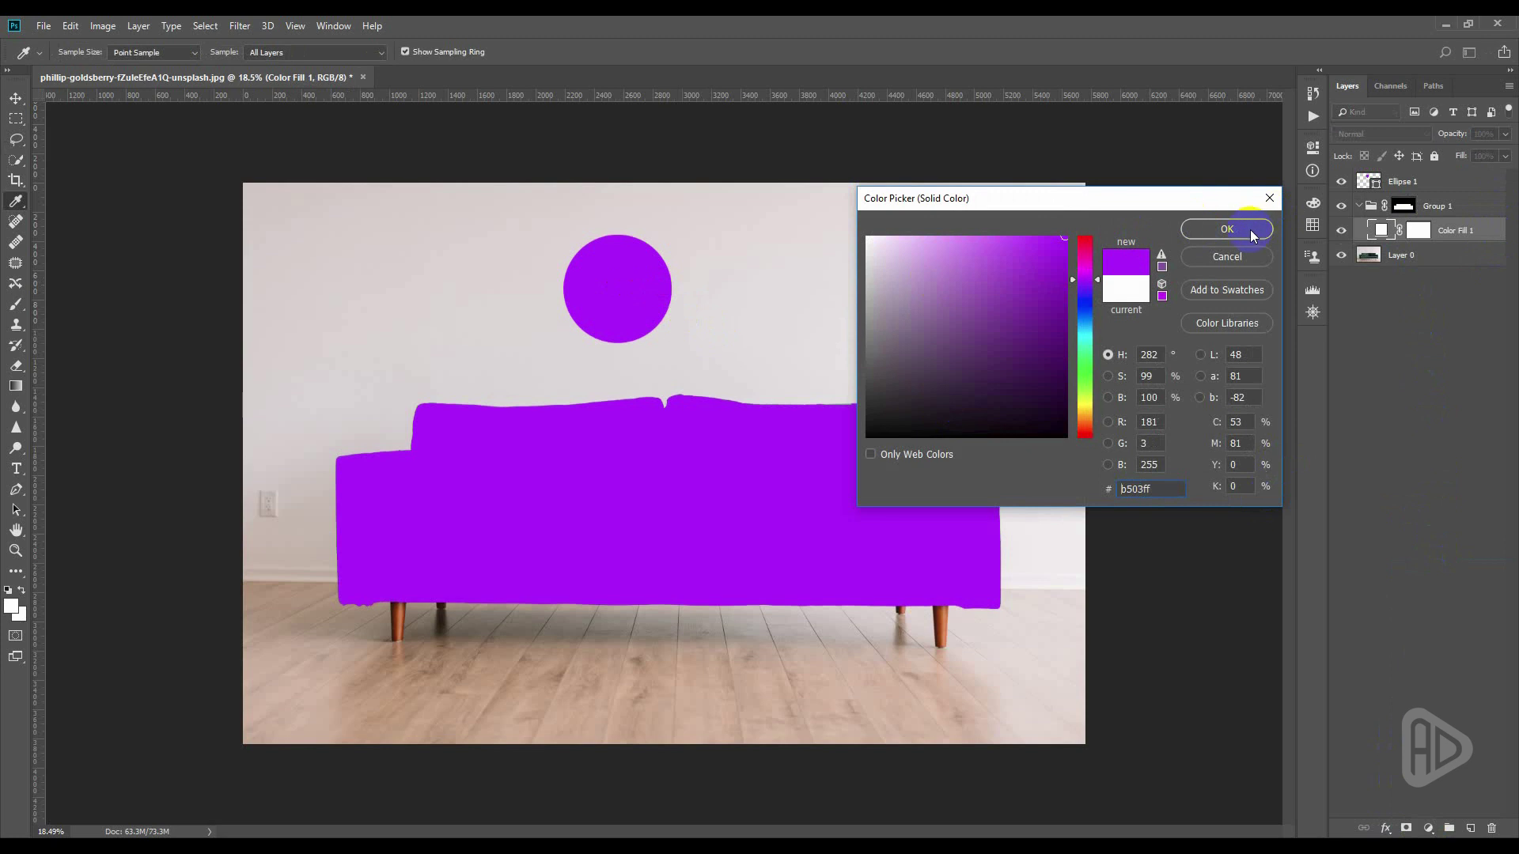
{"action": "left_click", "coordinate": [1202, 230]}
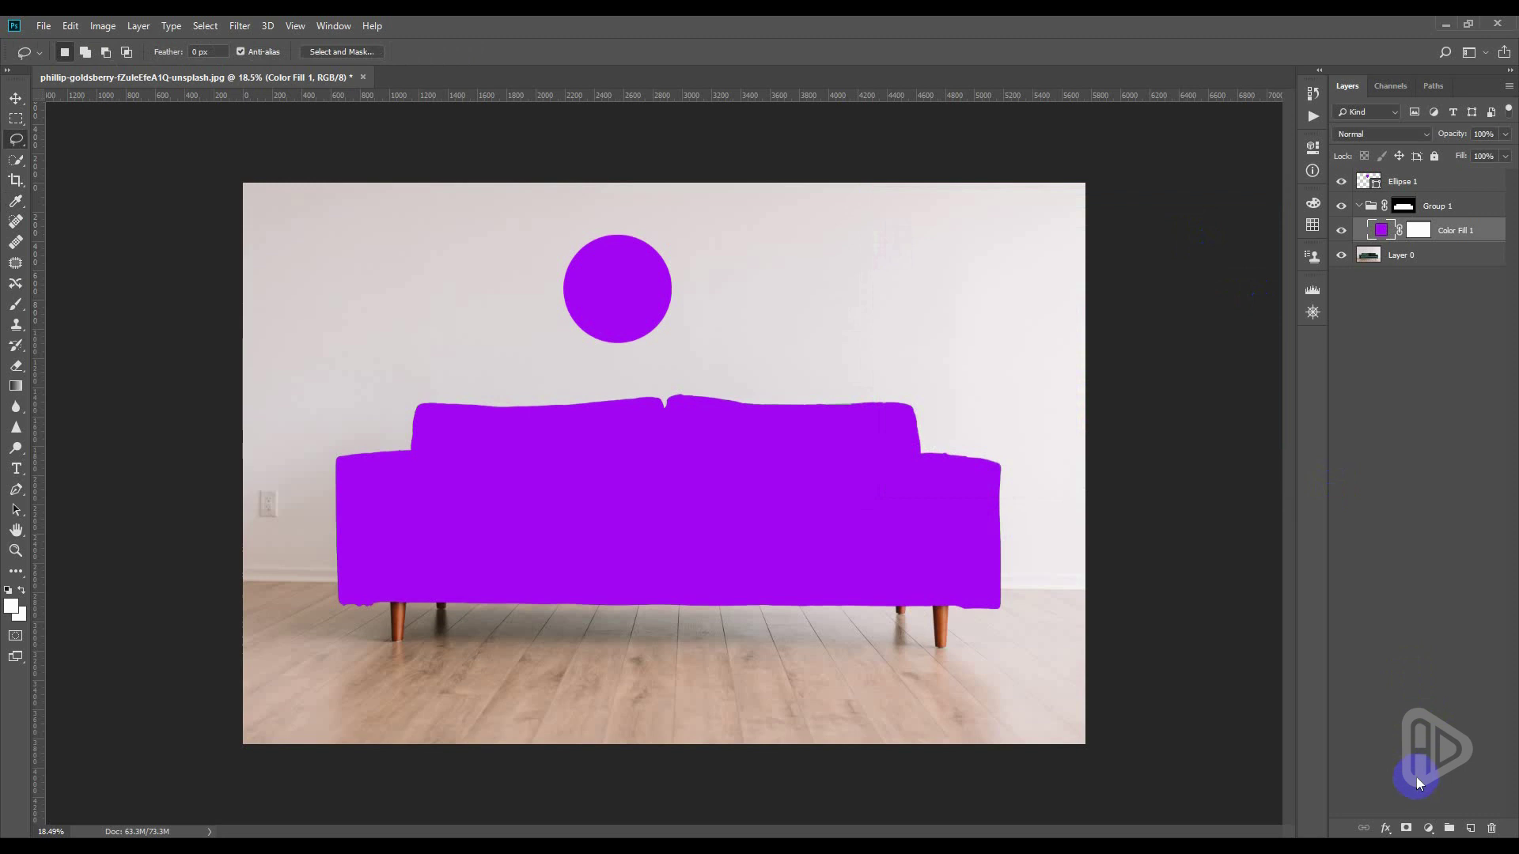
{"action": "left_click", "coordinate": [1416, 134]}
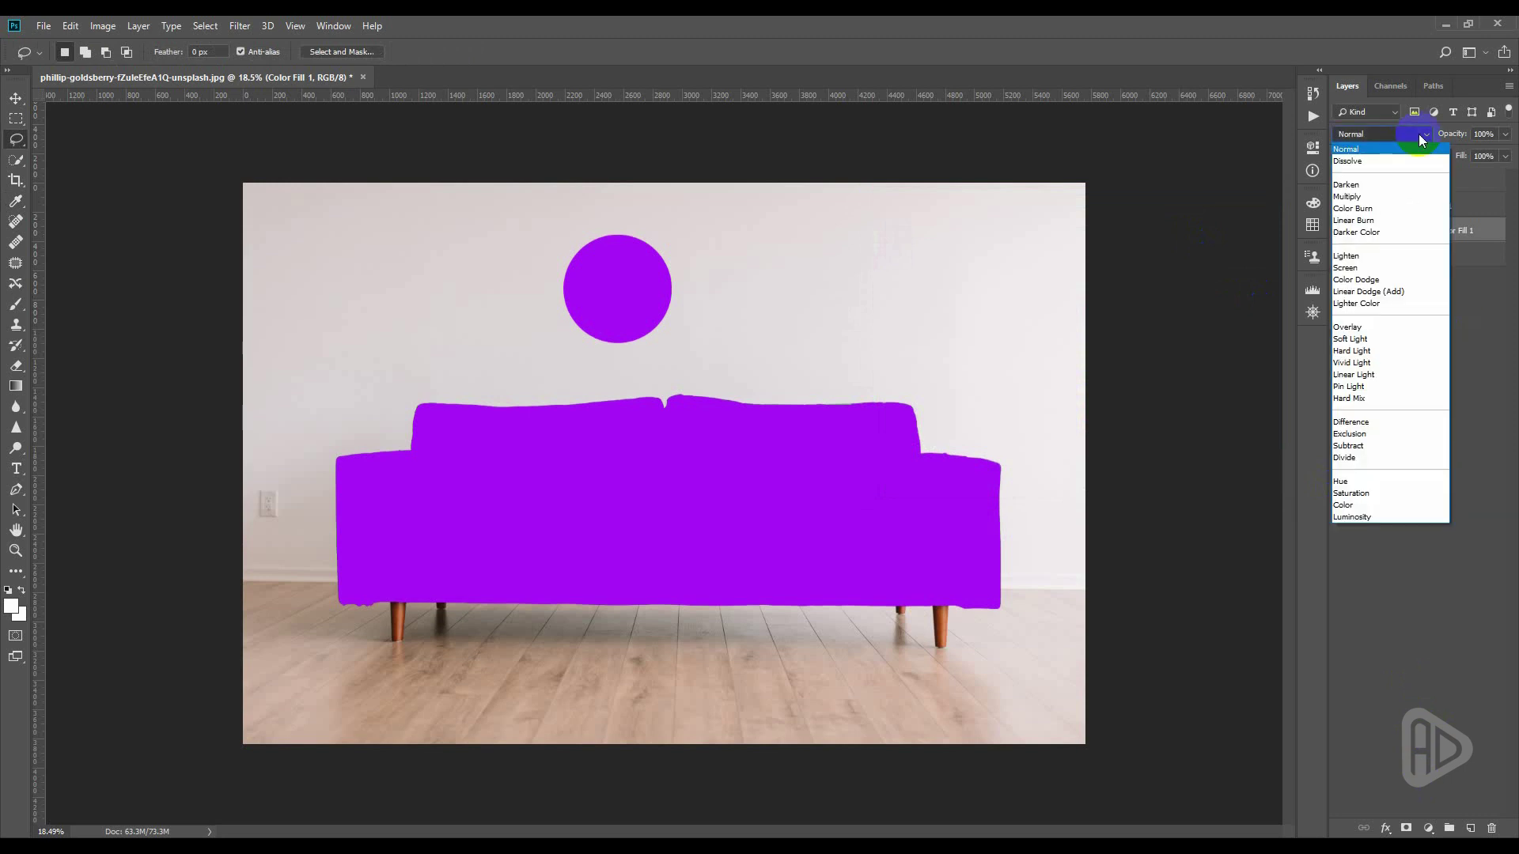
{"action": "left_click", "coordinate": [1343, 506]}
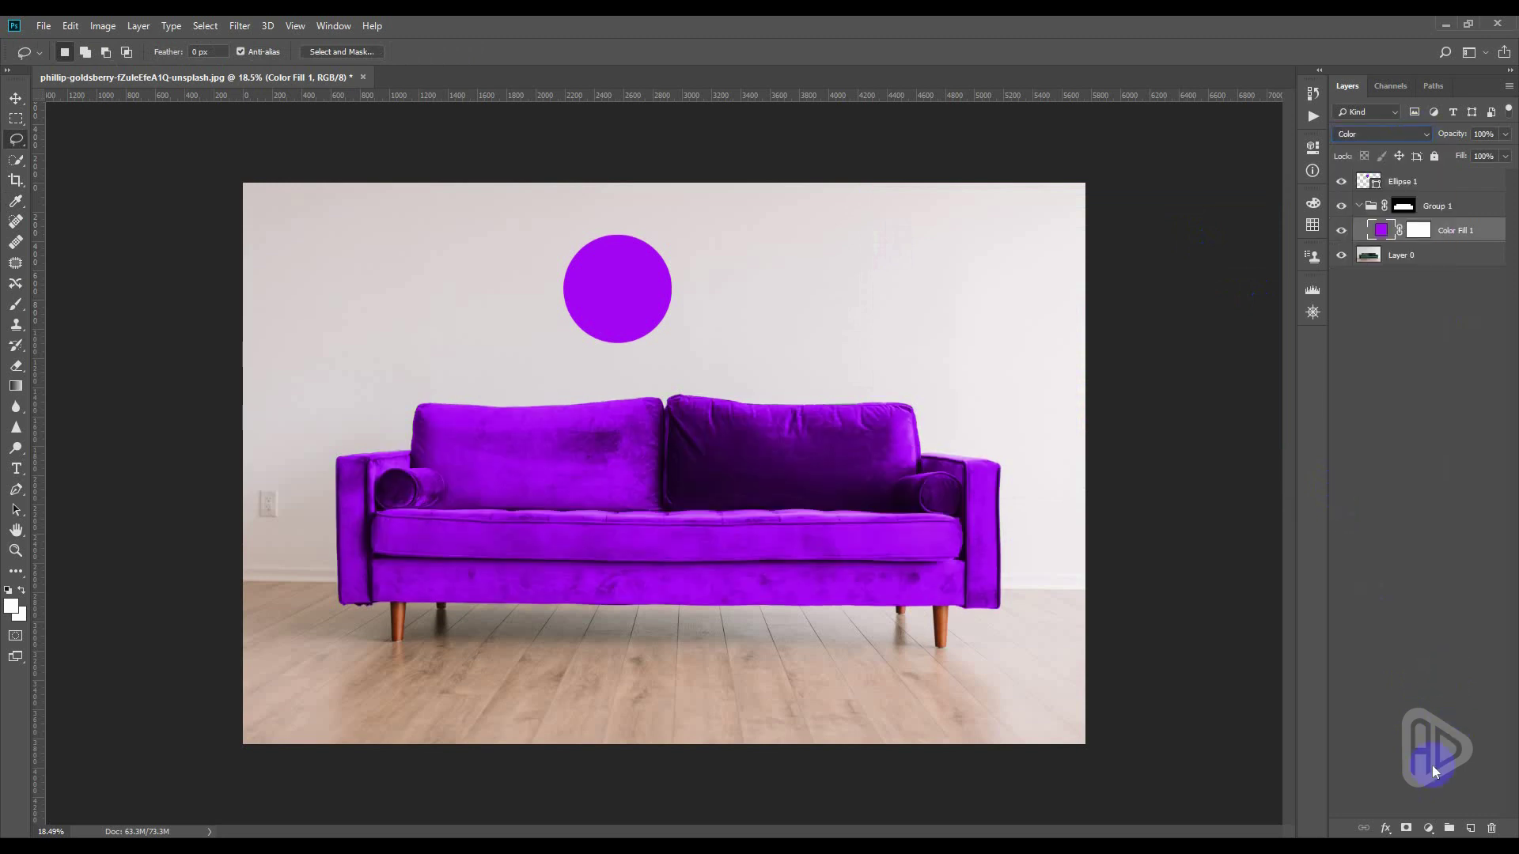
{"action": "left_click", "coordinate": [1428, 827]}
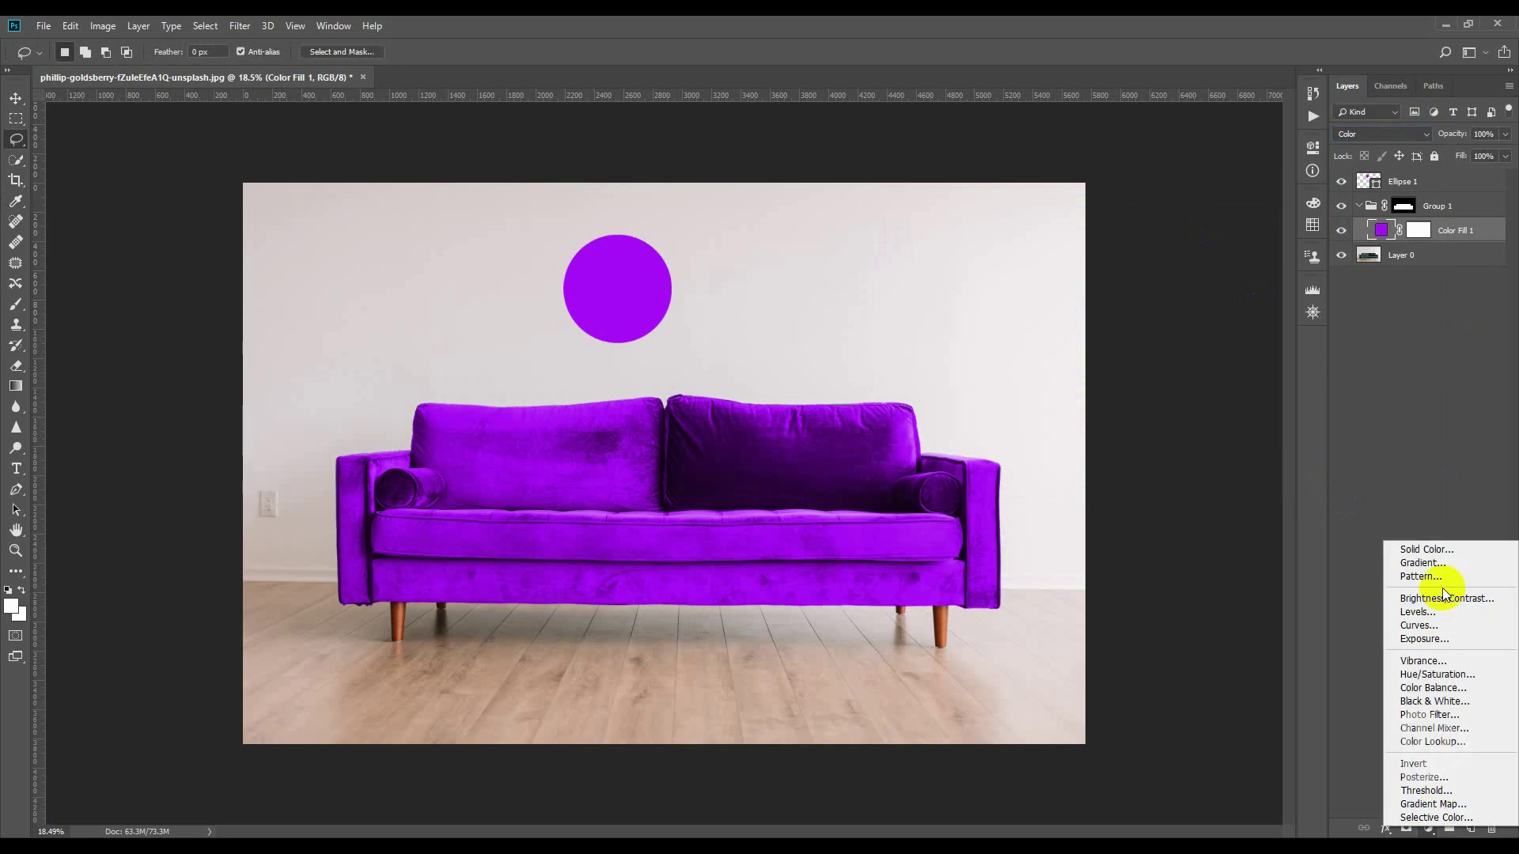
Add a Levels adjustment, lowering the white input and setting midtones to about 0.94.
{"action": "left_click", "coordinate": [1441, 613]}
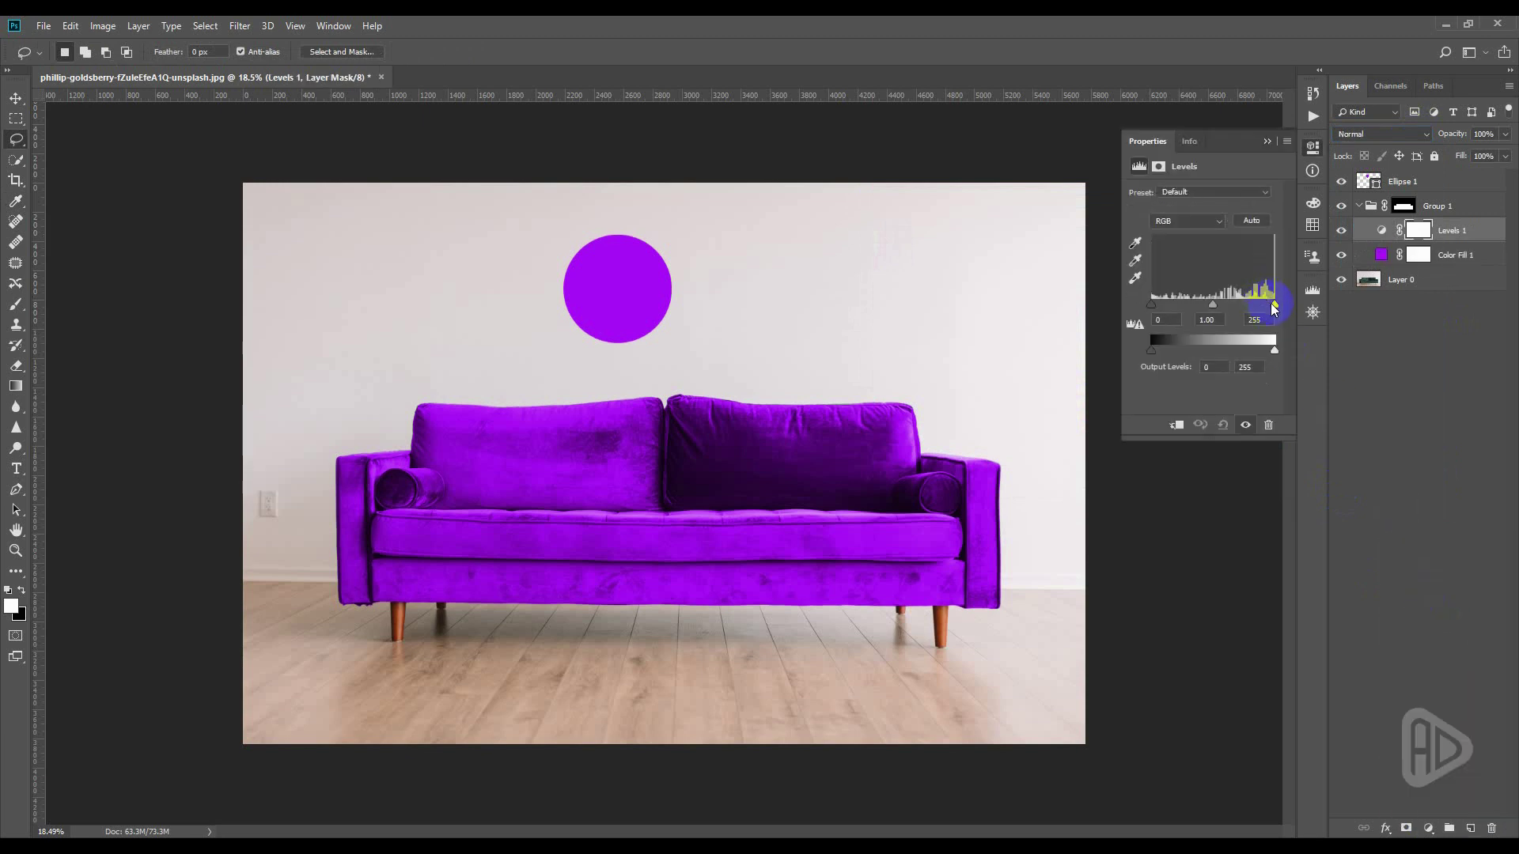
{"action": "left_click_drag", "start_coordinate": [1273, 305], "coordinate": [1238, 310]}
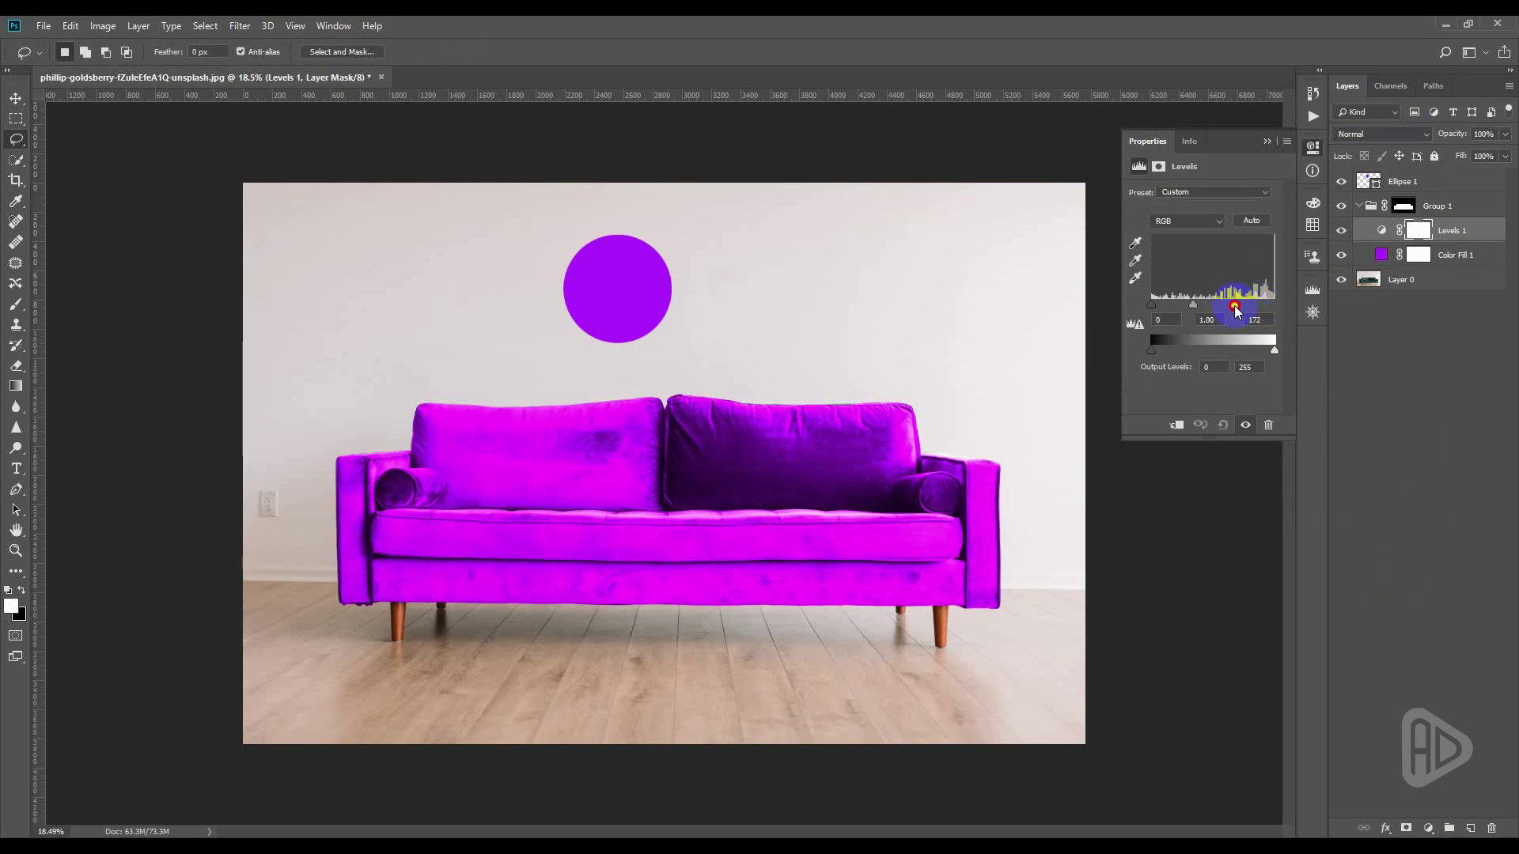
{"action": "mouse_move", "coordinate": [1193, 305]}
{"action": "left_mouse_down"}
{"action": "mouse_move", "coordinate": [1285, 310]}
{"action": "mouse_move", "coordinate": [1196, 308]}
{"action": "mouse_move", "coordinate": [1214, 310]}
{"action": "left_mouse_up"}
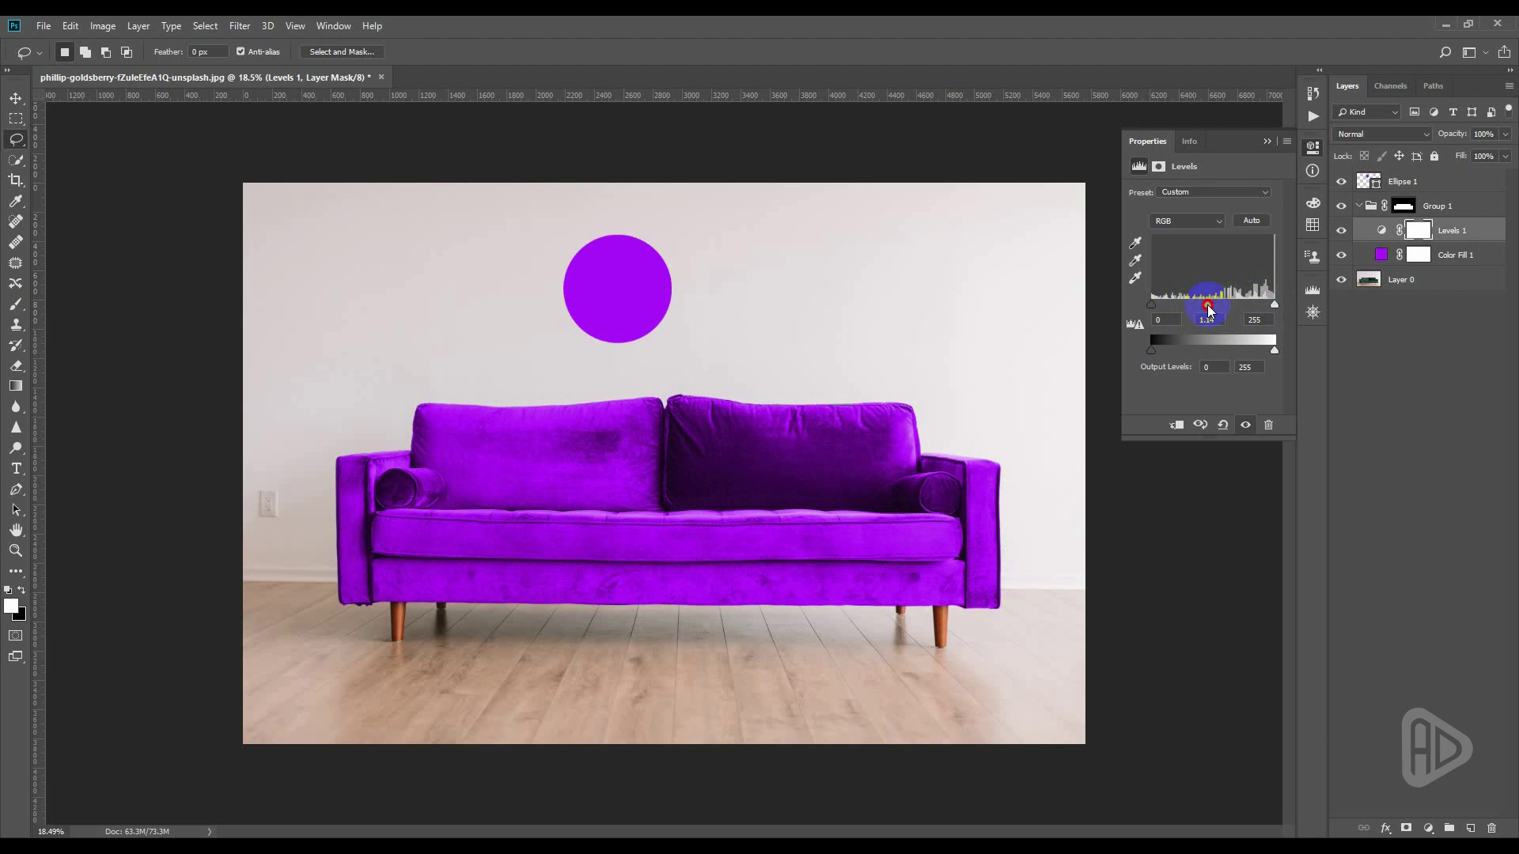
{"action": "left_click_drag", "start_coordinate": [1208, 310], "coordinate": [1203, 310]}
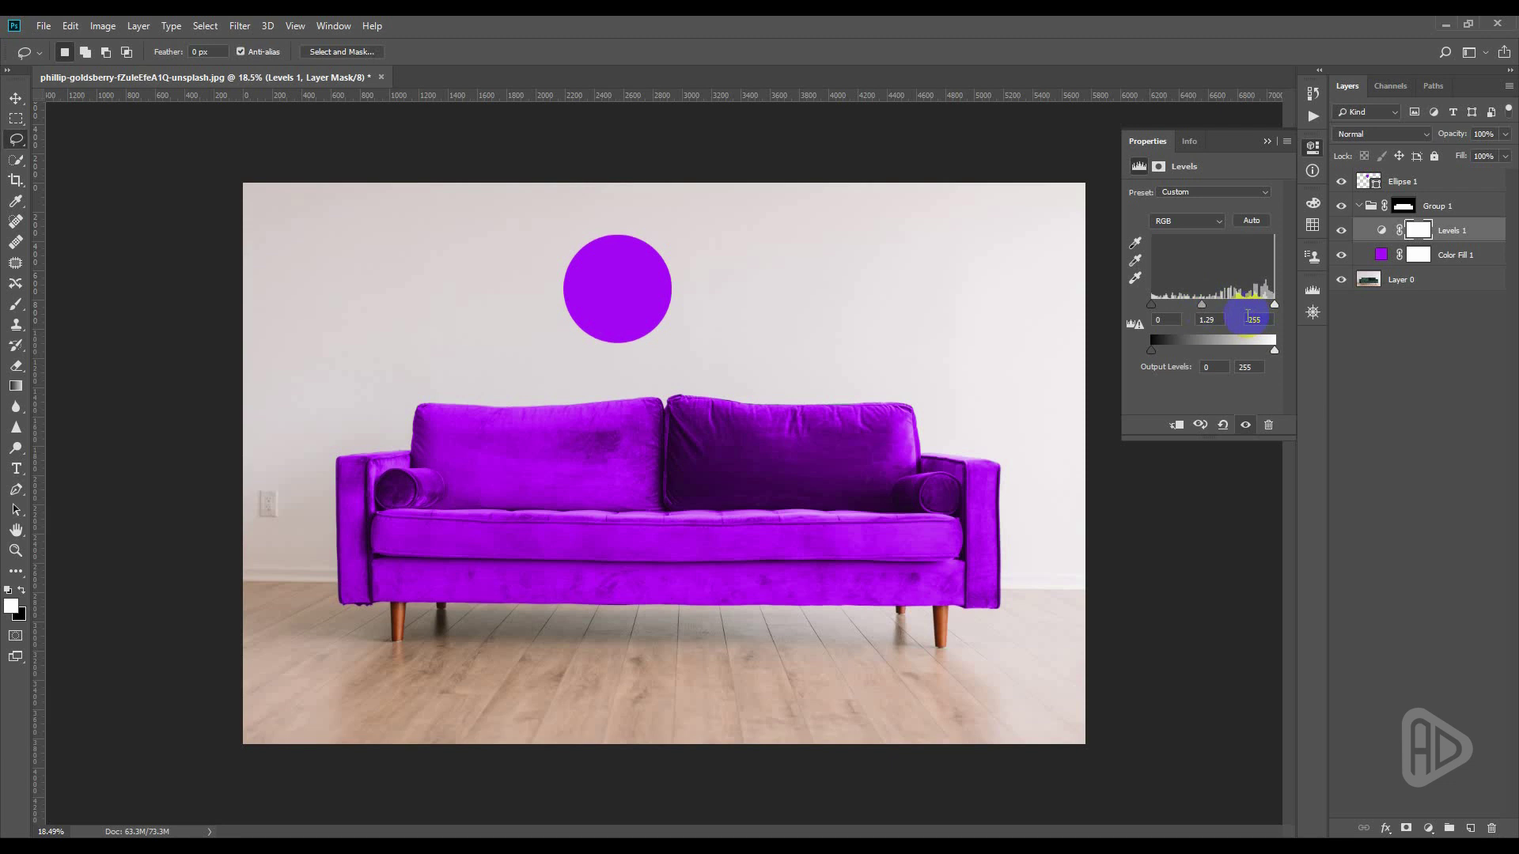
{"action": "left_click_drag", "start_coordinate": [1204, 305], "coordinate": [1218, 314]}
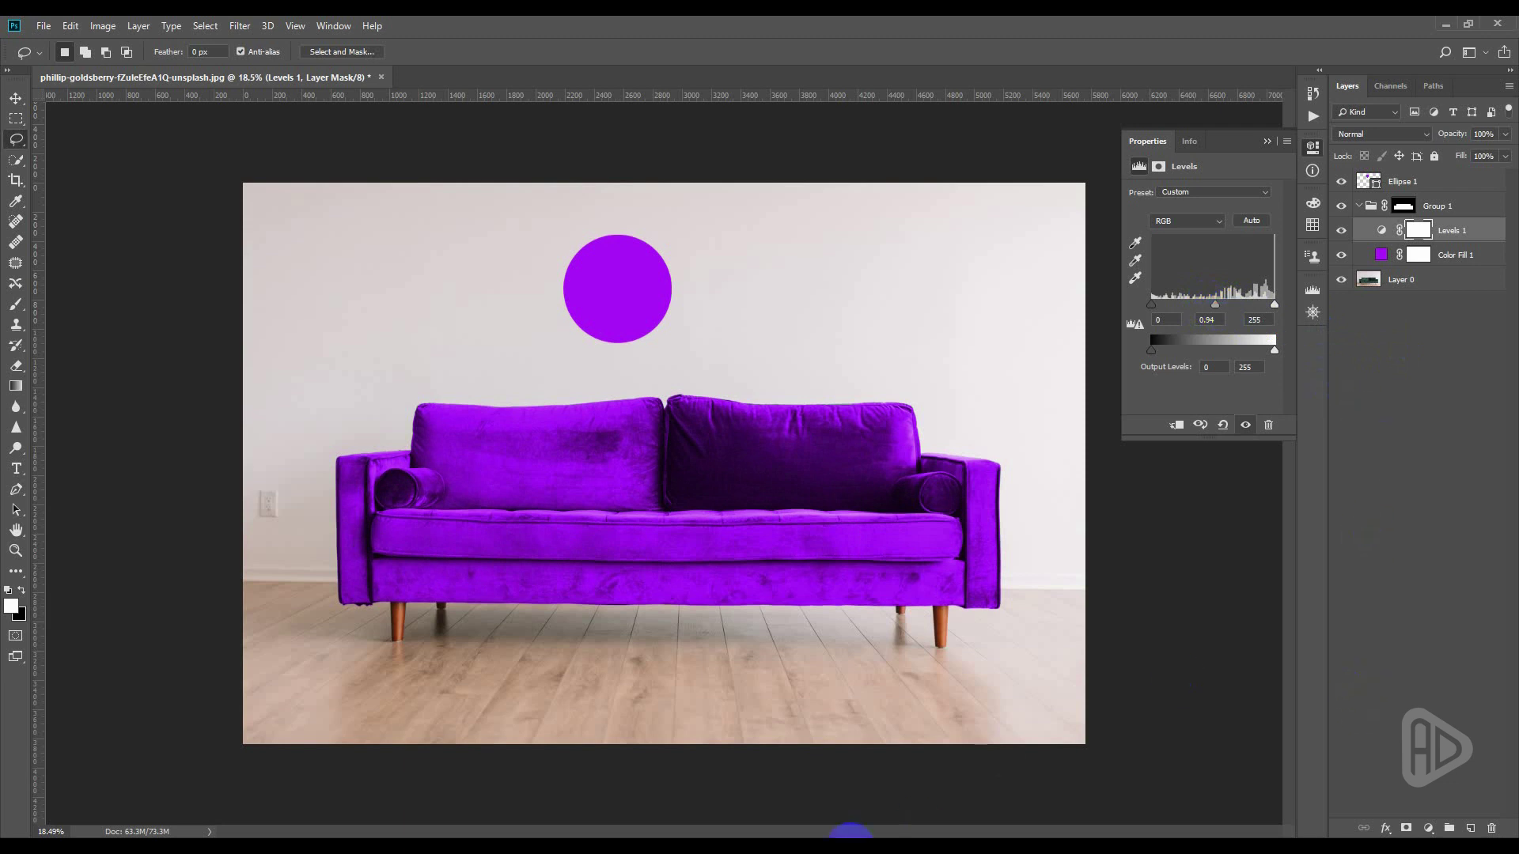
Select the purple sample circle, Ellipse 1, and delete it.
{"action": "left_click", "coordinate": [585, 260]}
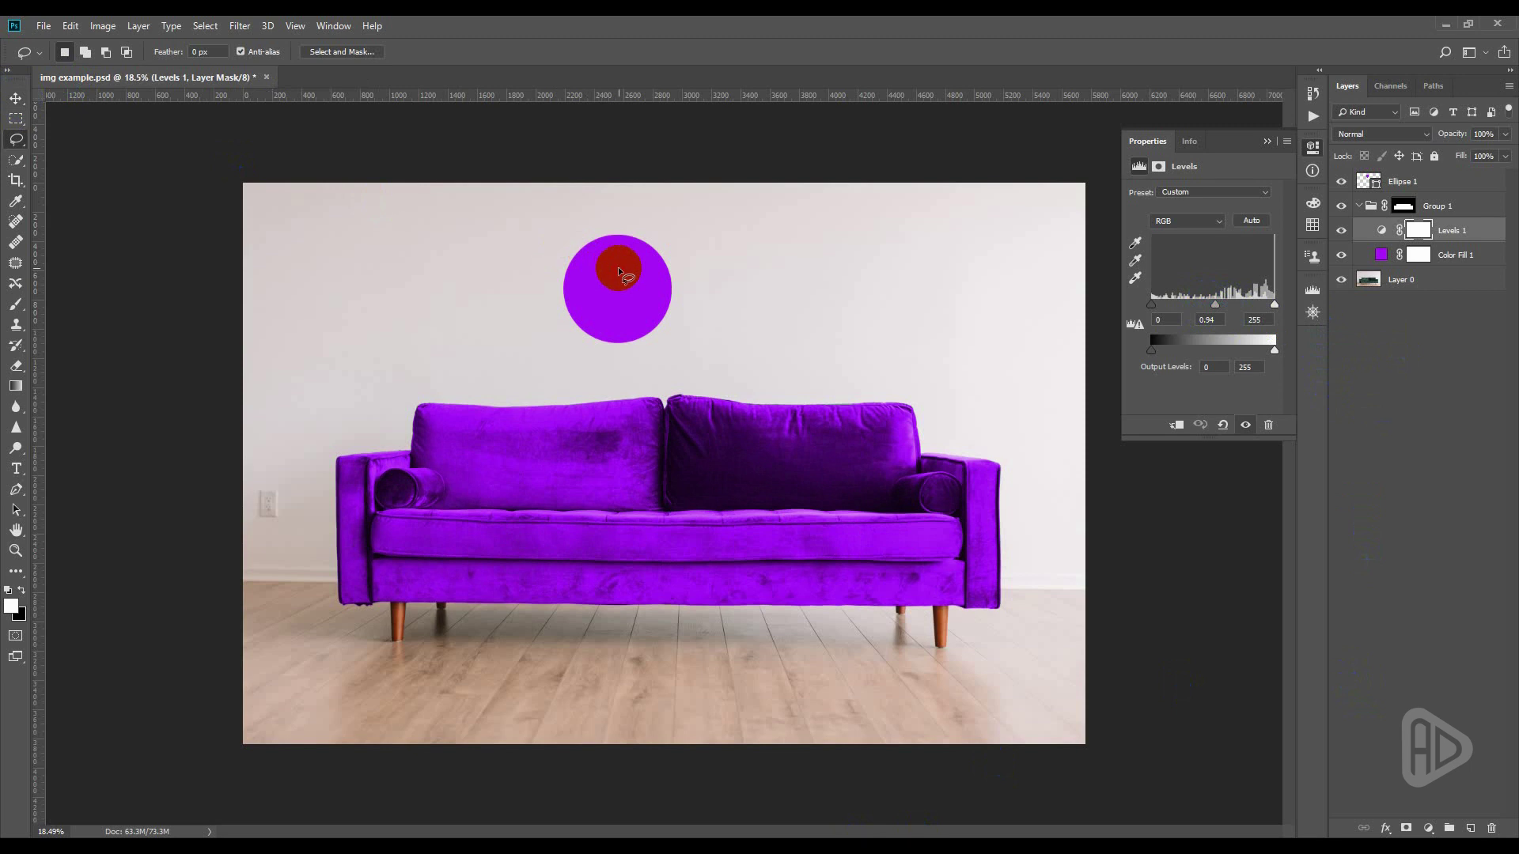
{"action": "left_click", "coordinate": [15, 98]}
{"action": "left_click", "coordinate": [586, 308]}
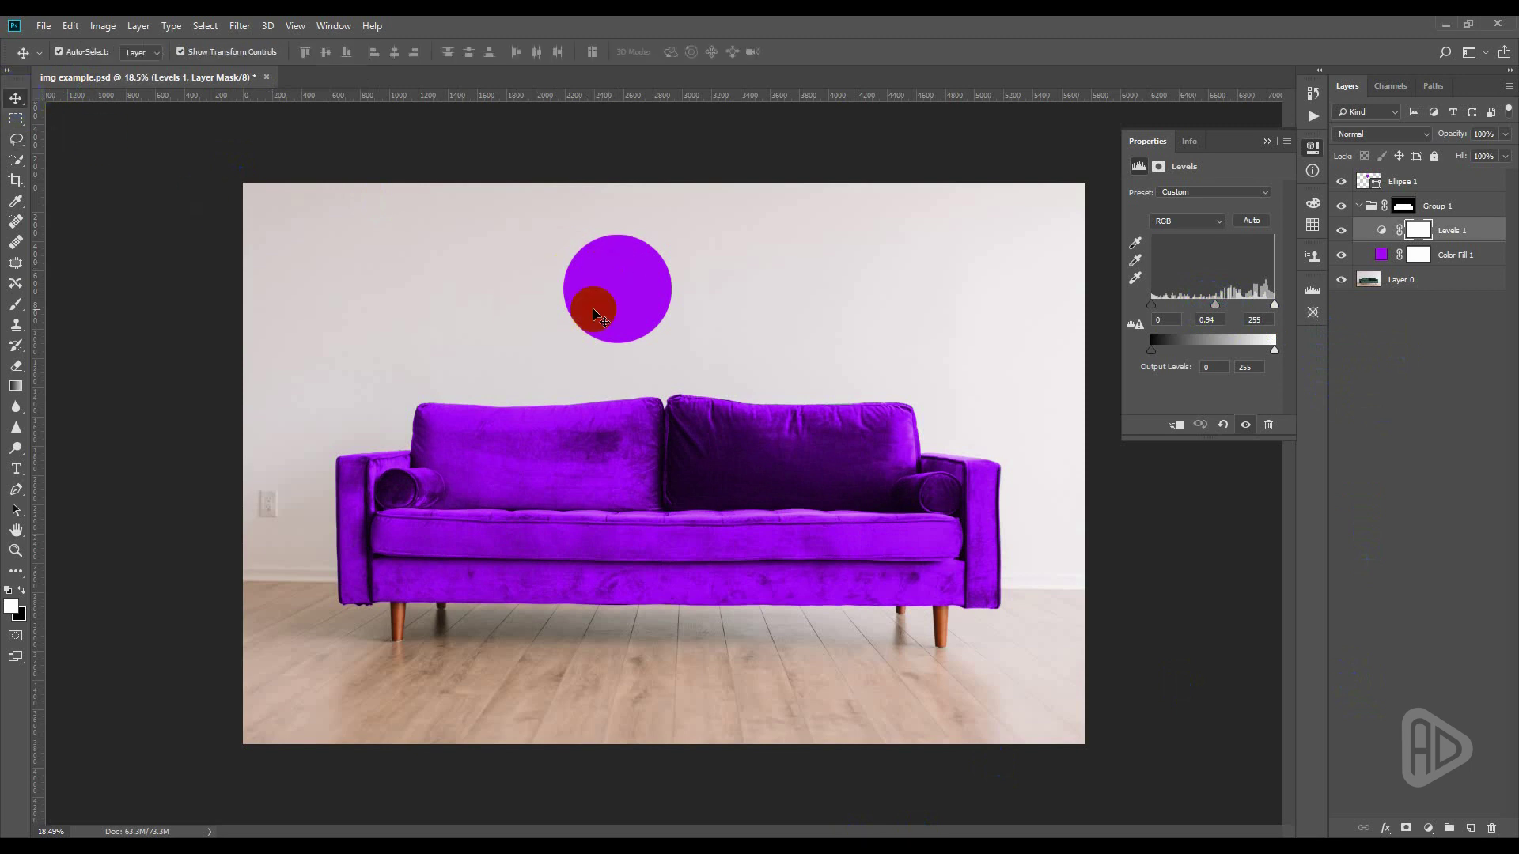
{"action": "key", "text": "Delete"}
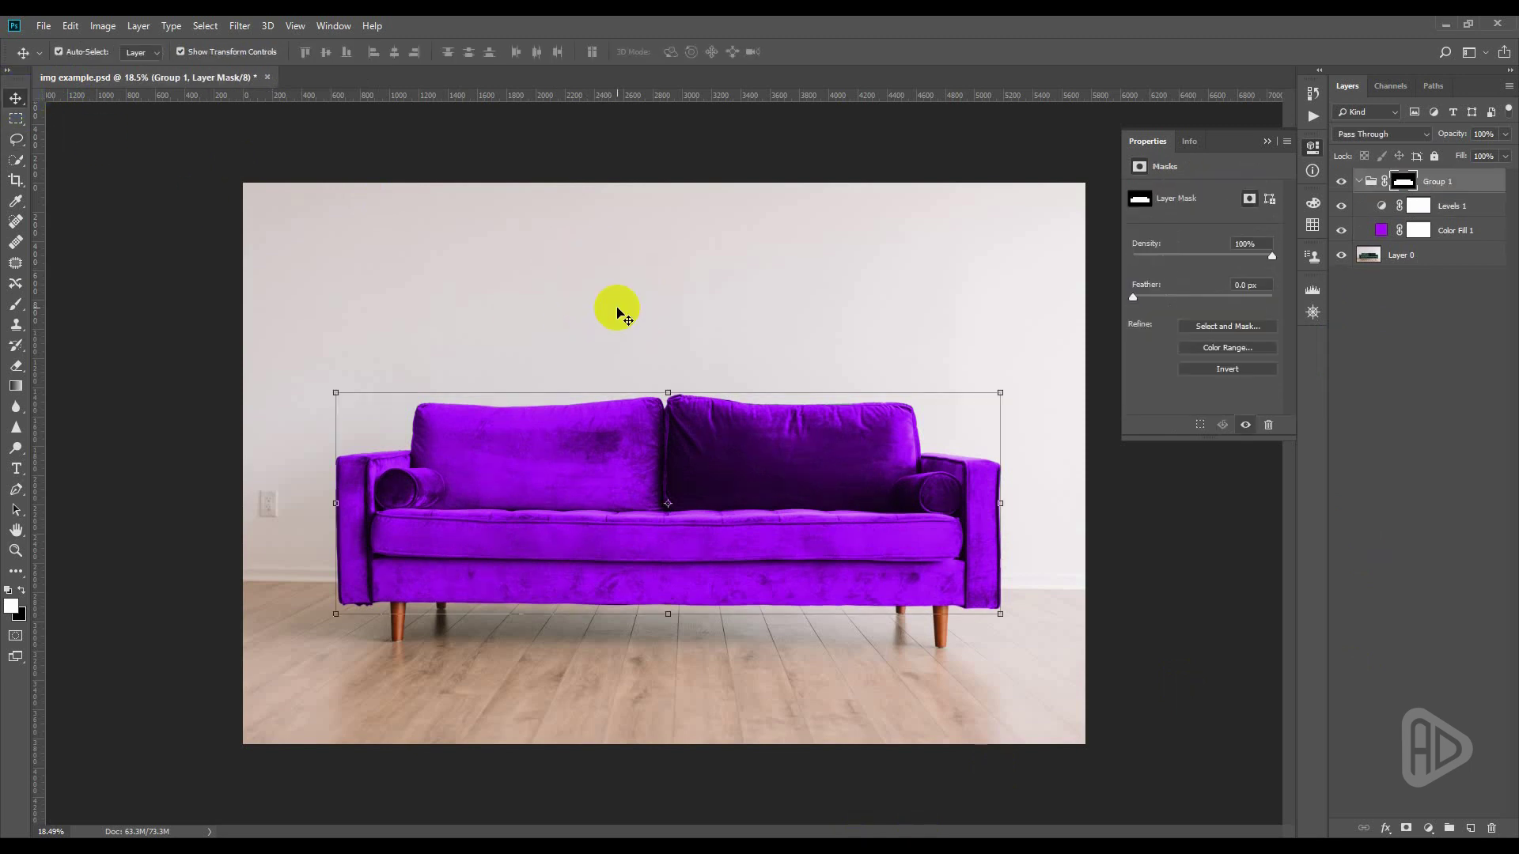
Save the document as 'Color Change' PSD in Desktop > Color Change, accepting format options.
{"action": "left_click", "coordinate": [43, 25]}
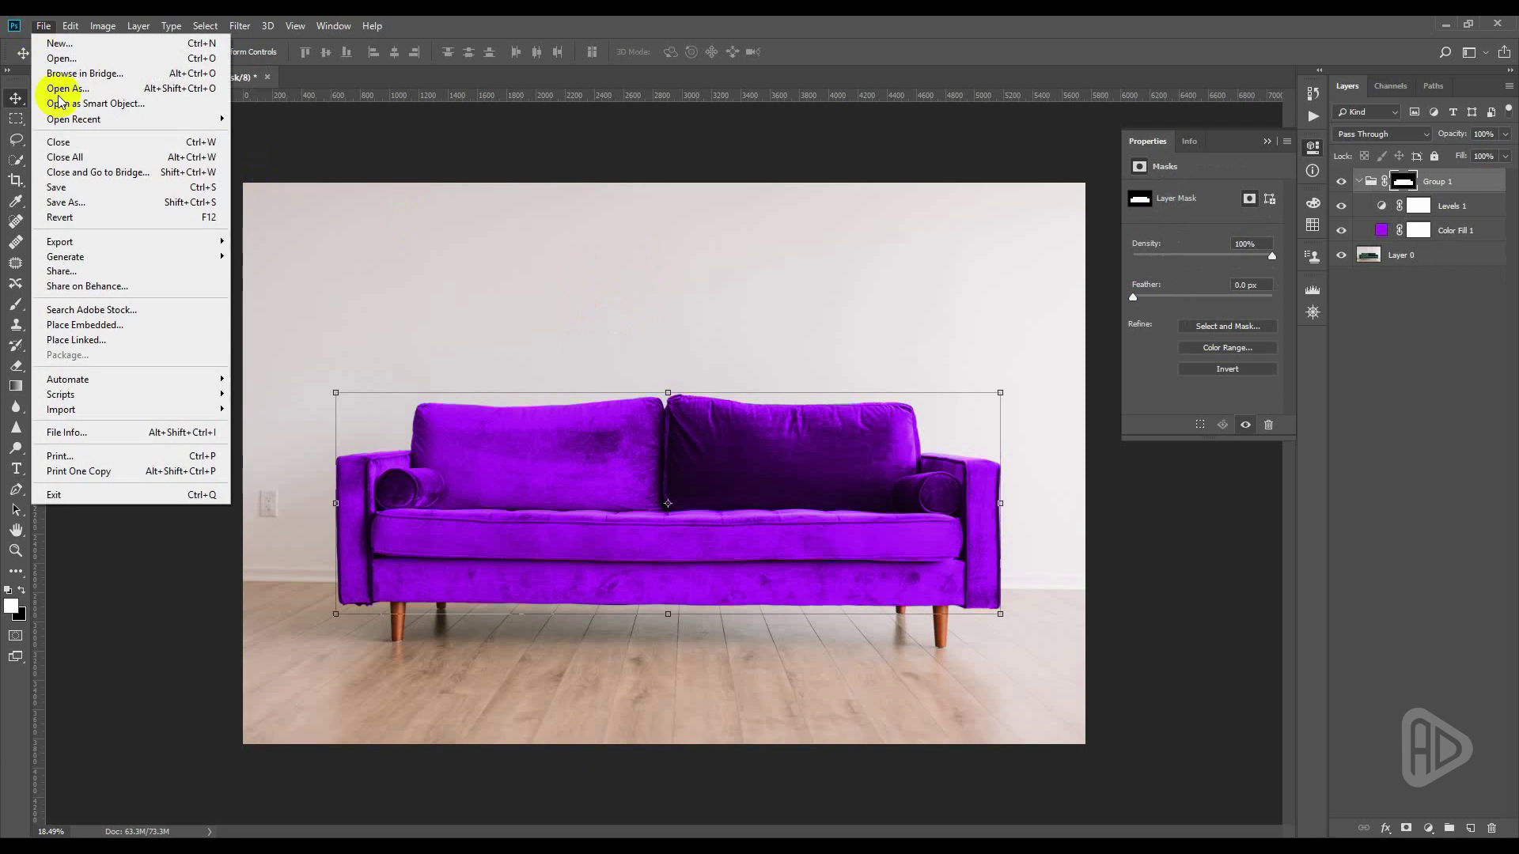
{"action": "left_click", "coordinate": [66, 201]}
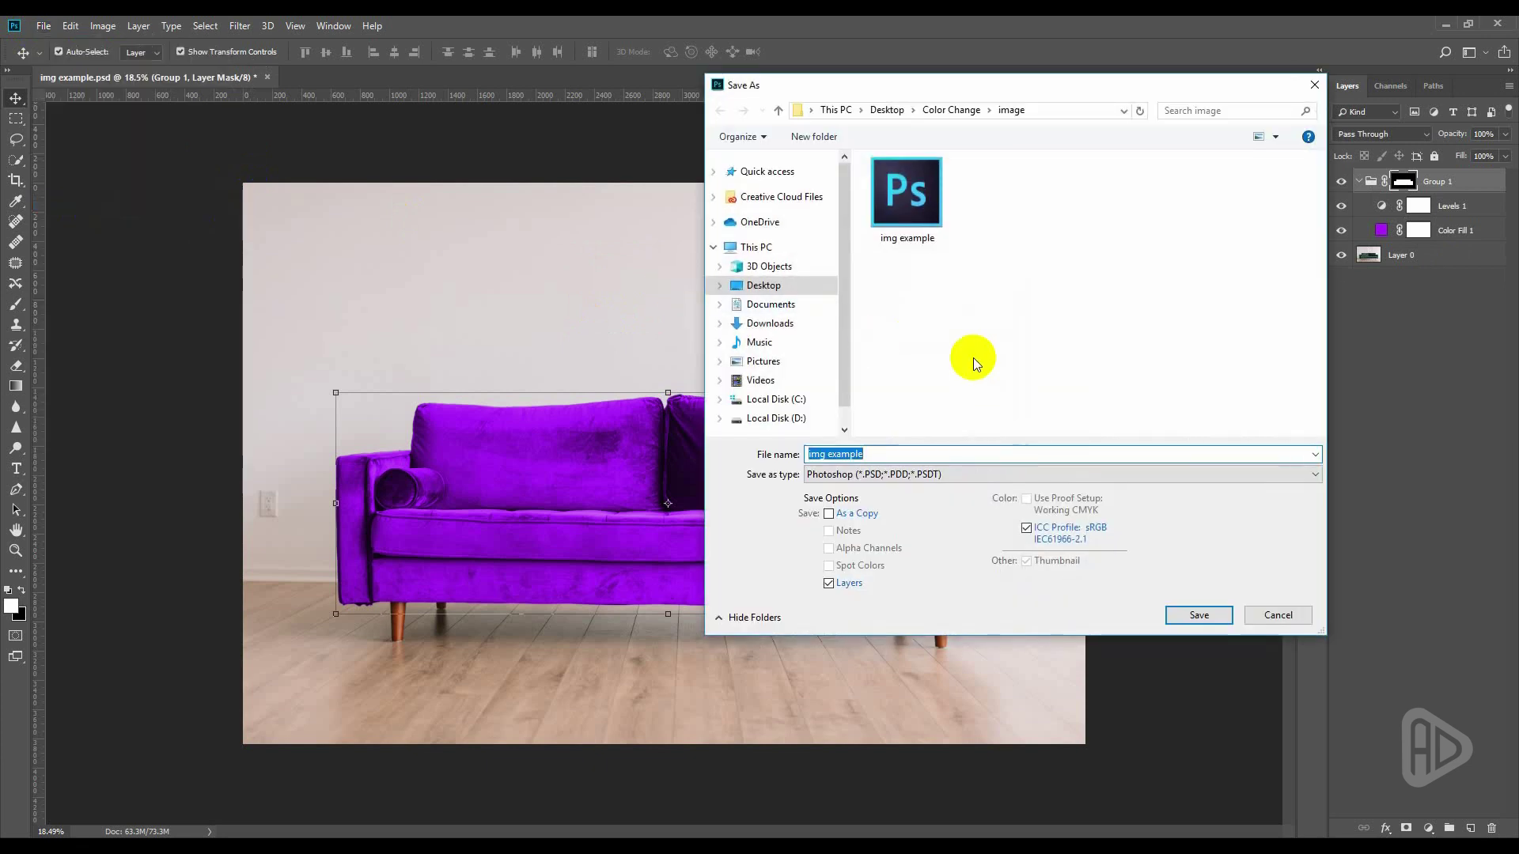
{"action": "left_click", "coordinate": [761, 285]}
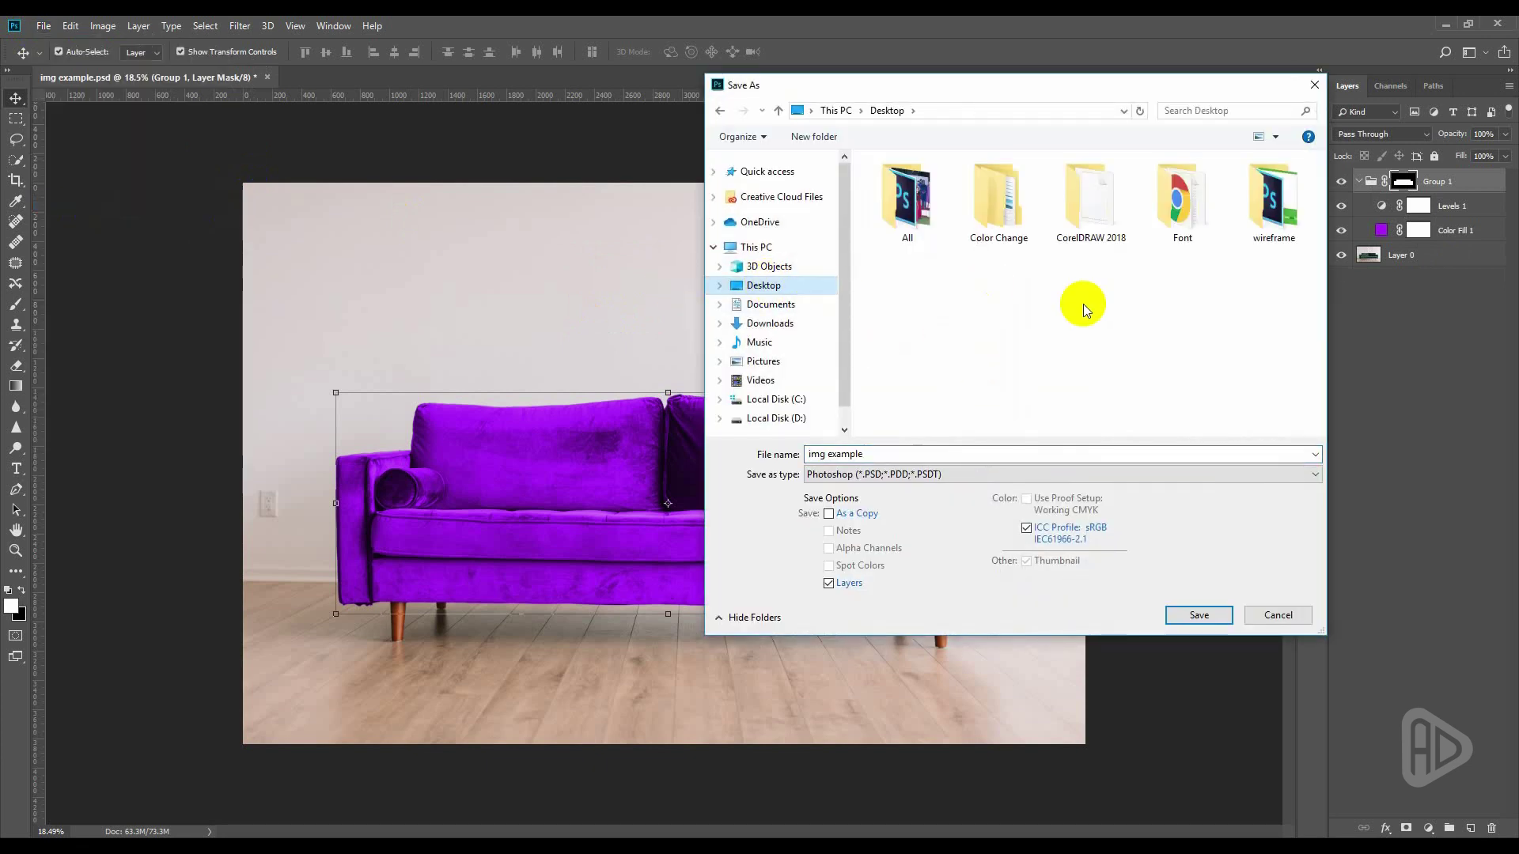
{"action": "double_click", "coordinate": [998, 202]}
{"action": "left_click", "coordinate": [920, 455]}
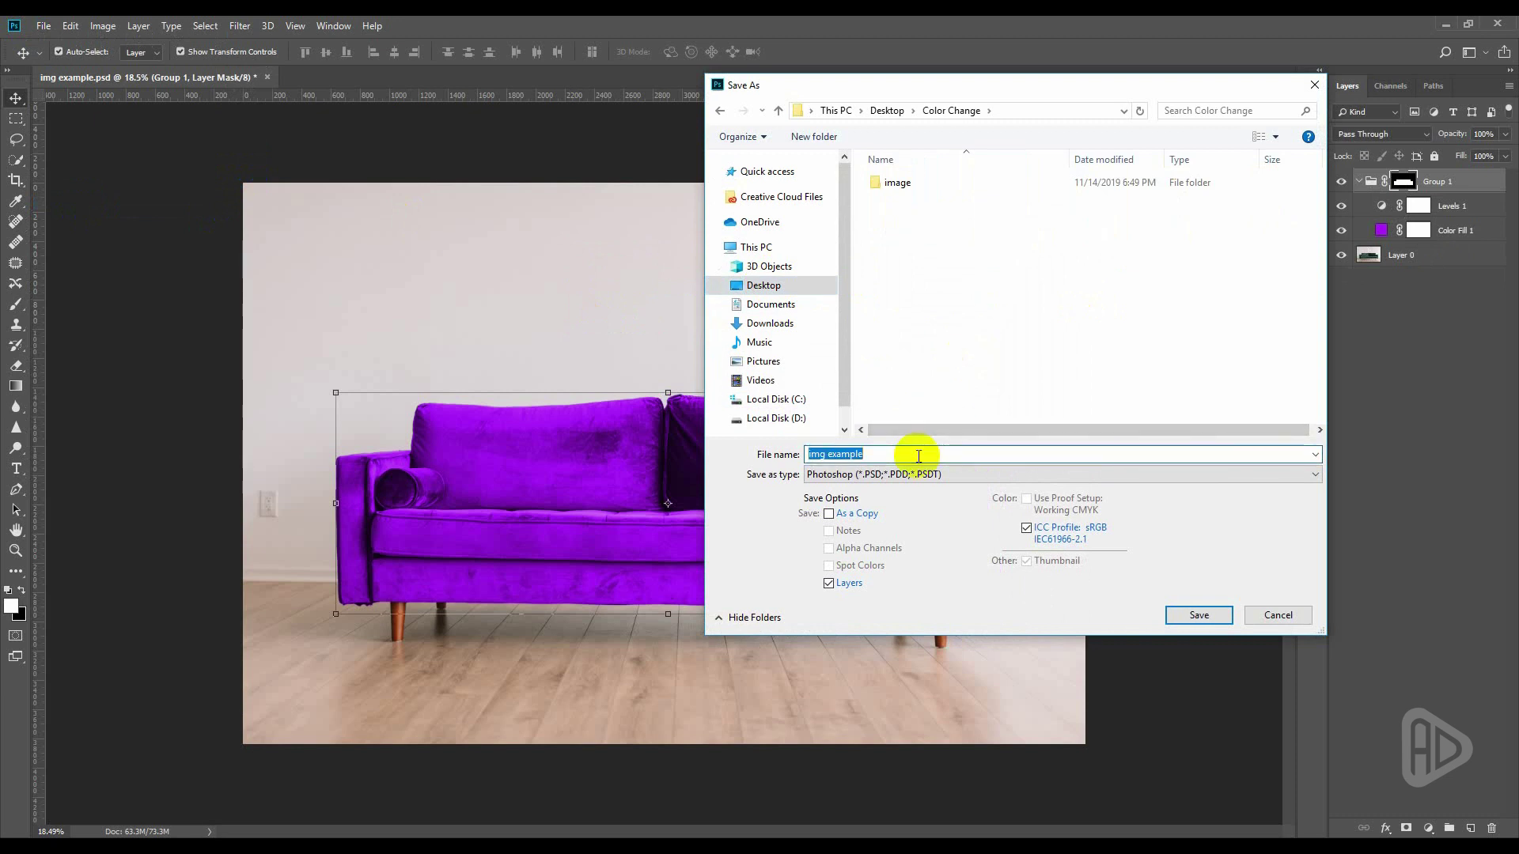
{"action": "type", "text": "Color Change"}
{"action": "left_click", "coordinate": [1199, 615]}
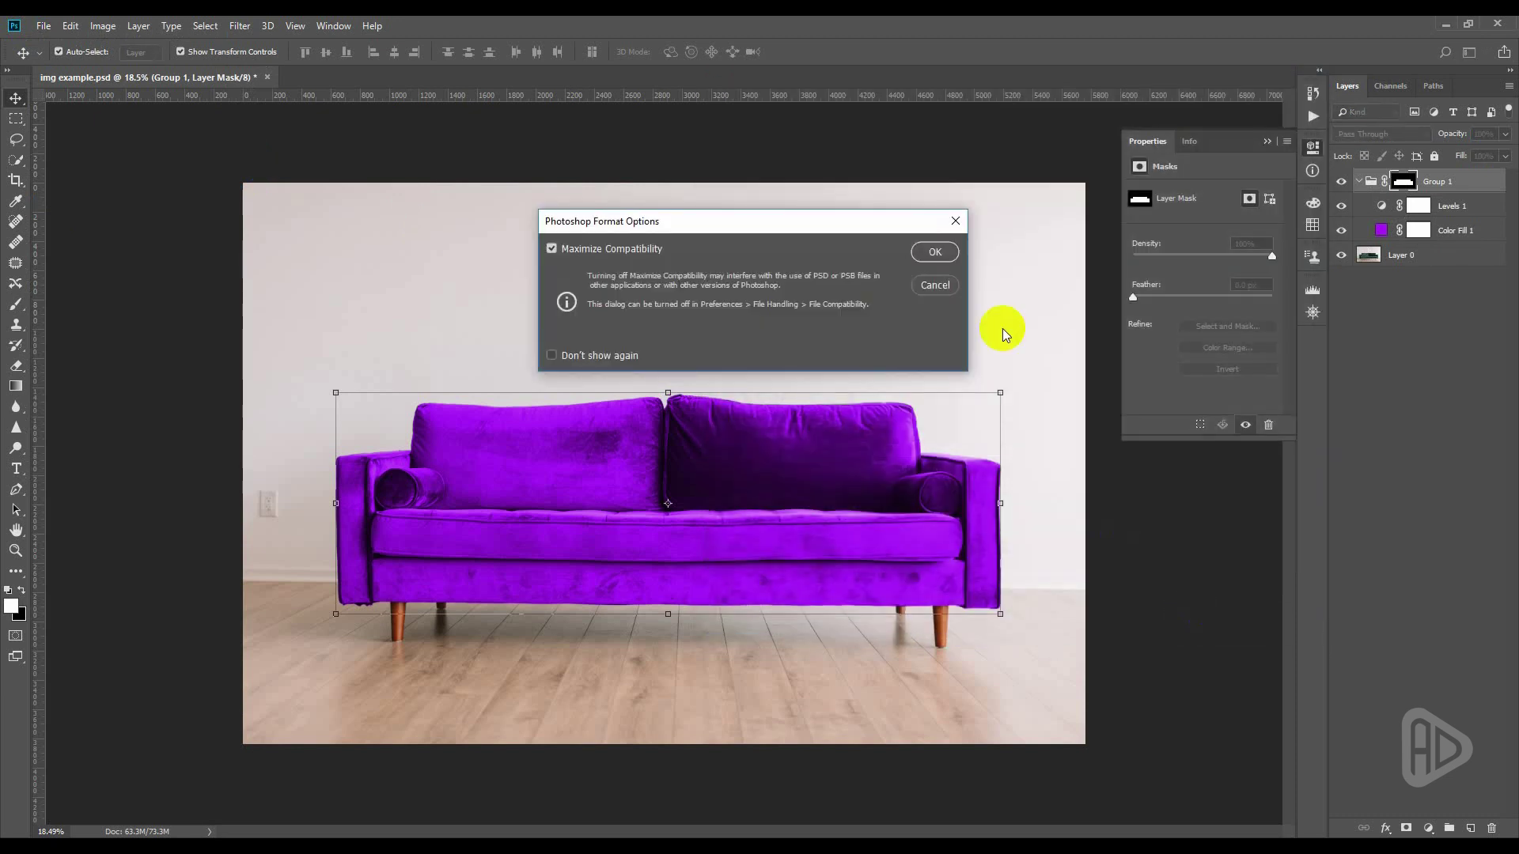
{"action": "left_click", "coordinate": [936, 253]}
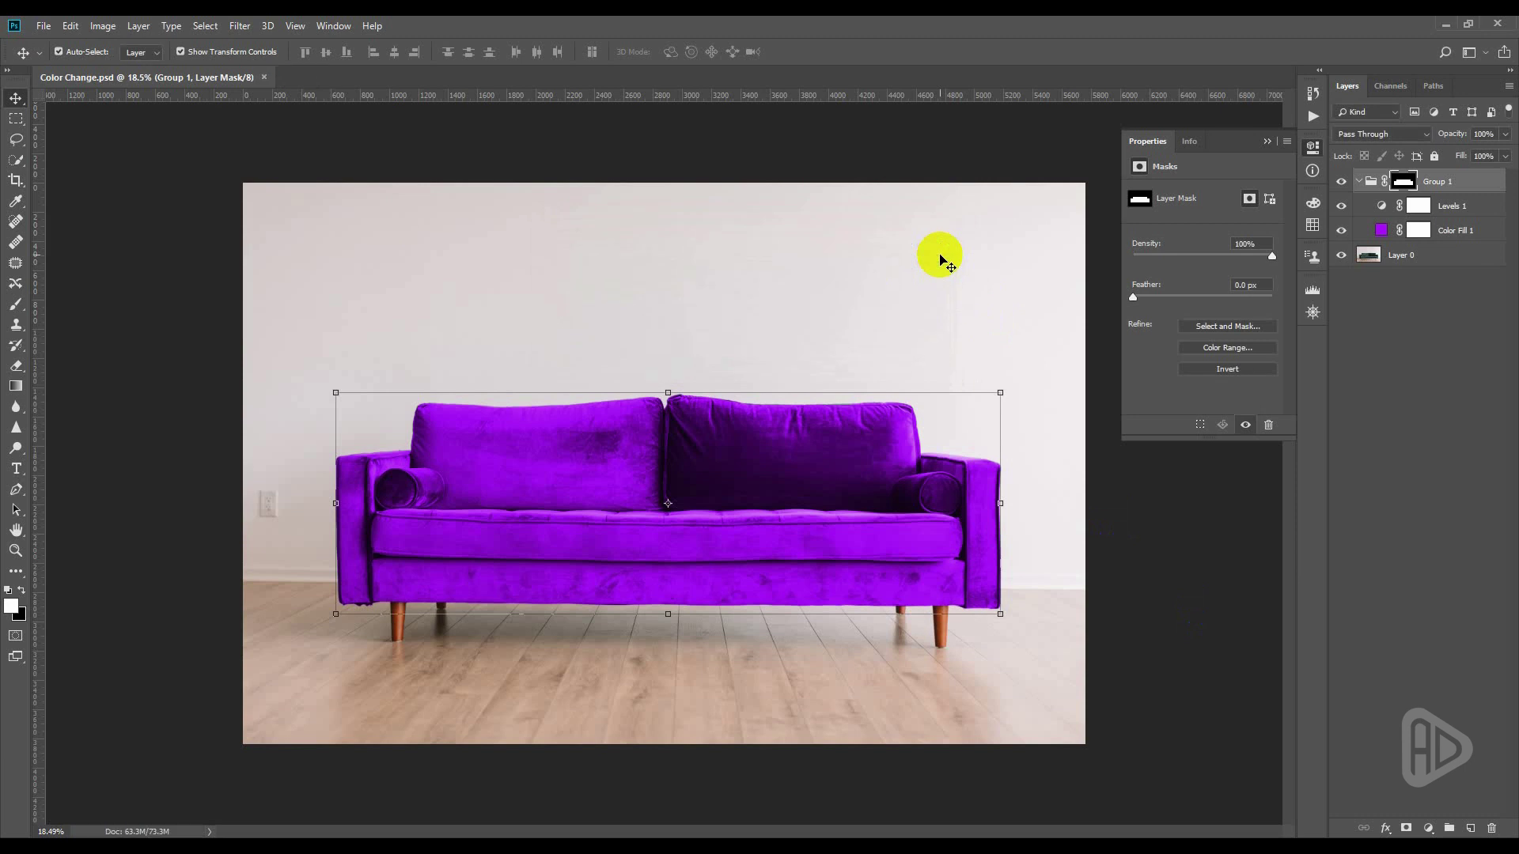